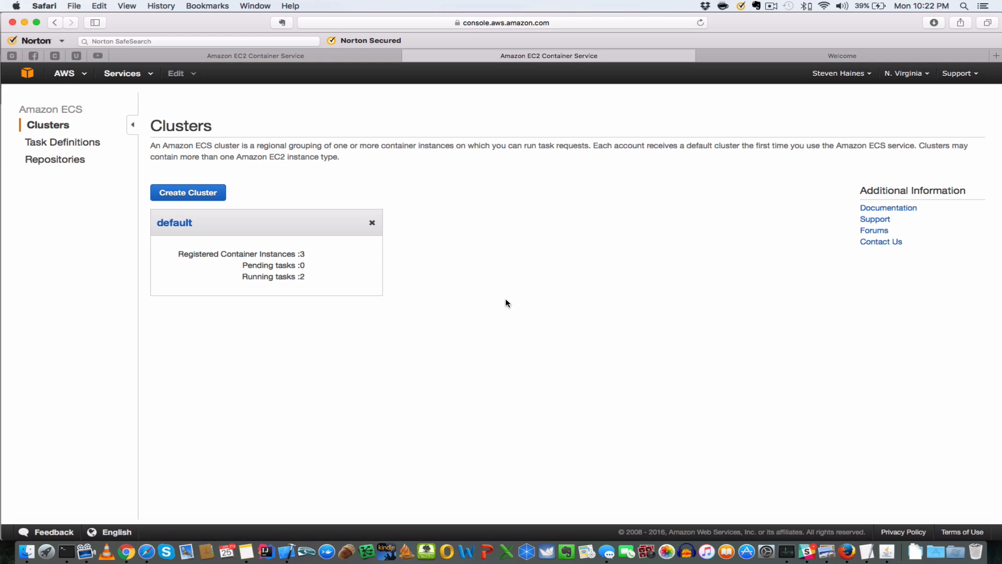
Open the default cluster, and load the load balancer's test.html page to check the deployed NGINX version
left_click(178, 223)
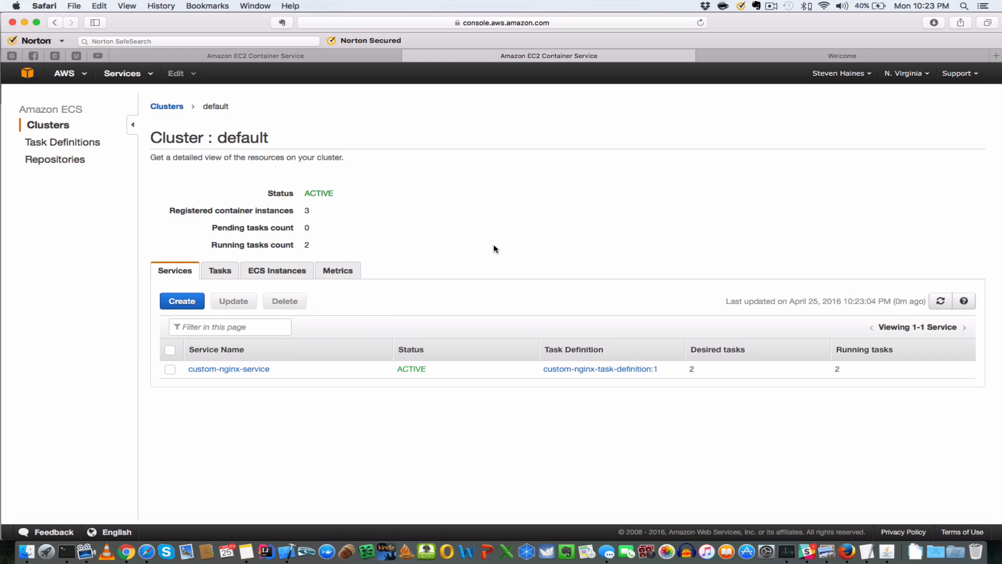
left_click(765, 59)
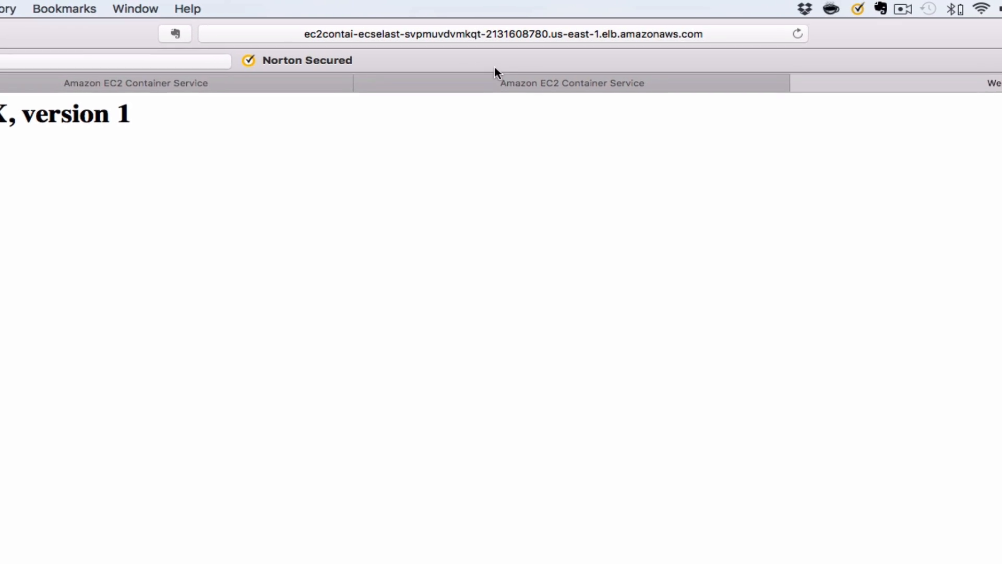
left_click(462, 37)
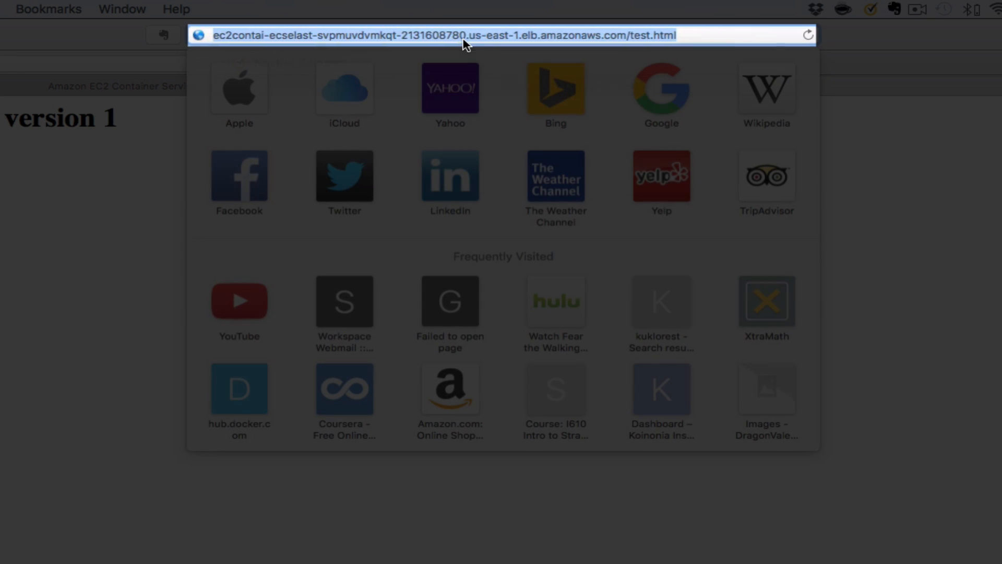
key("Return")
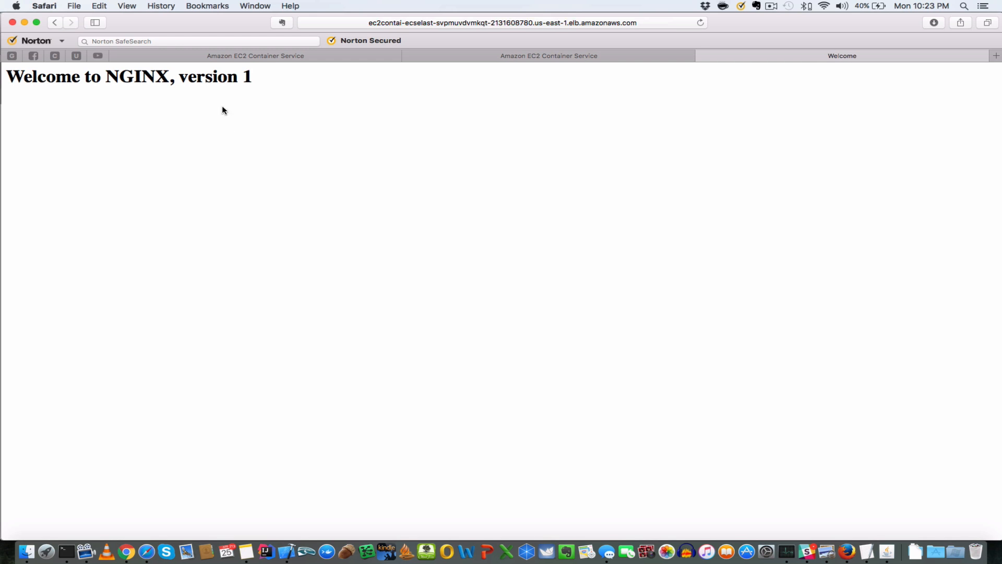
Examine the details of custom-nginx-service and the ECS instances registered in the default cluster
left_click(568, 56)
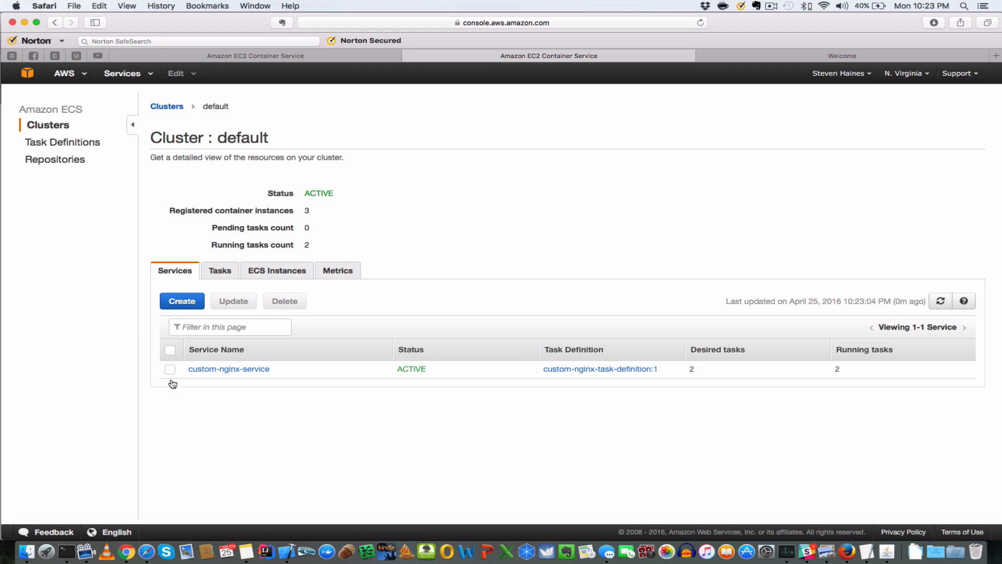
left_click(253, 369)
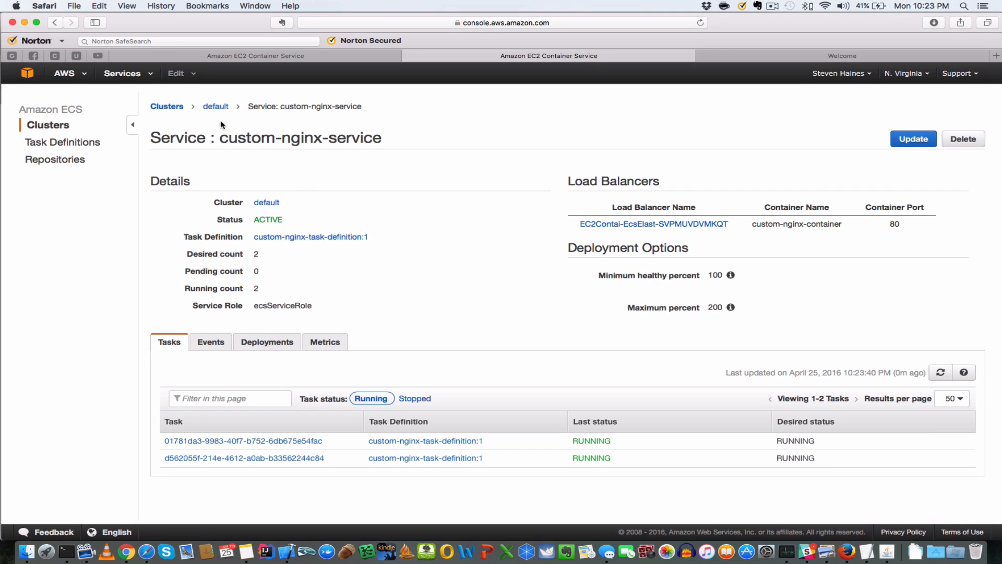
left_click(215, 109)
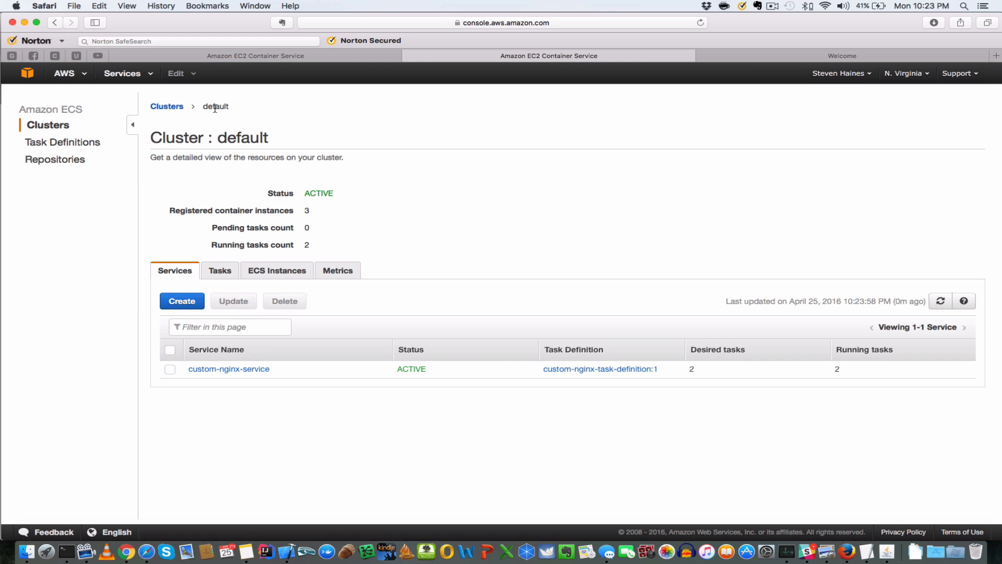
left_click(270, 272)
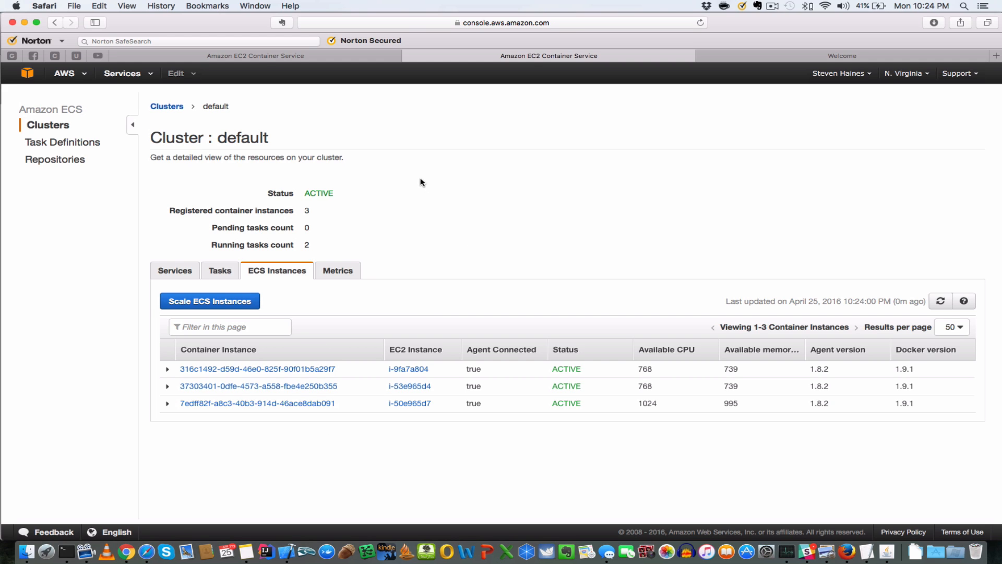
Open revision 1 of custom-nginx-task-definition, check its container image, and start a new revision from it
left_click(69, 145)
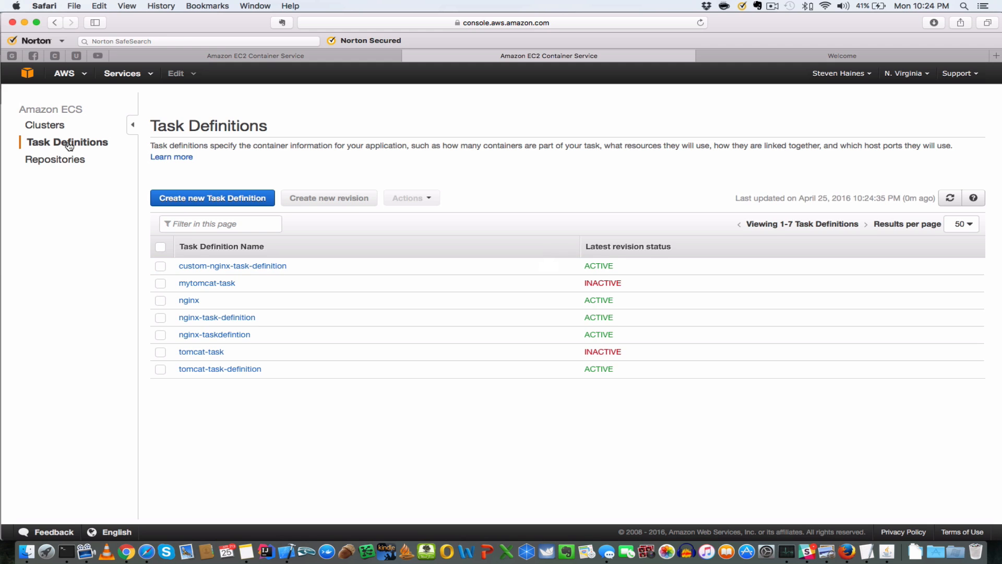
left_click(226, 266)
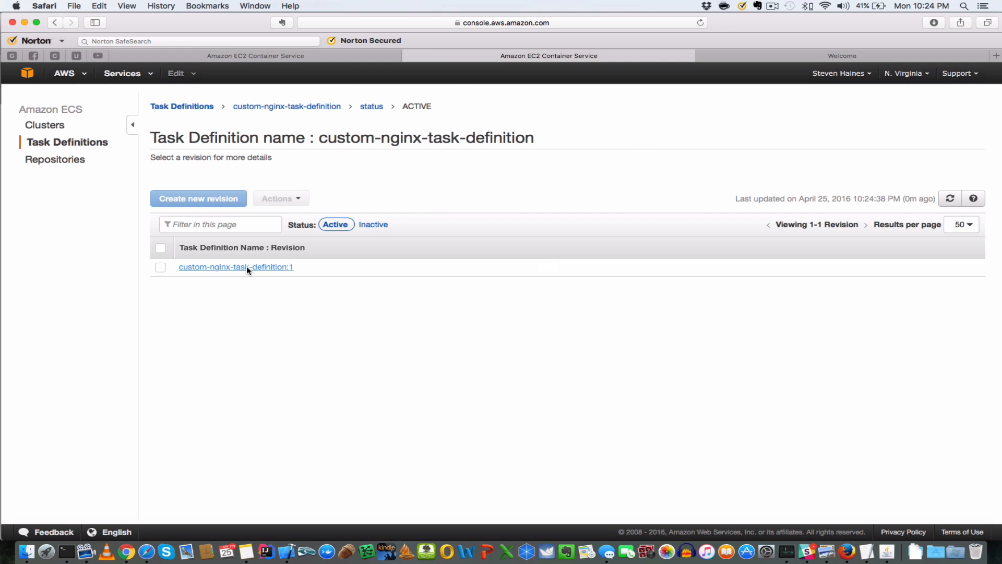
left_click(246, 267)
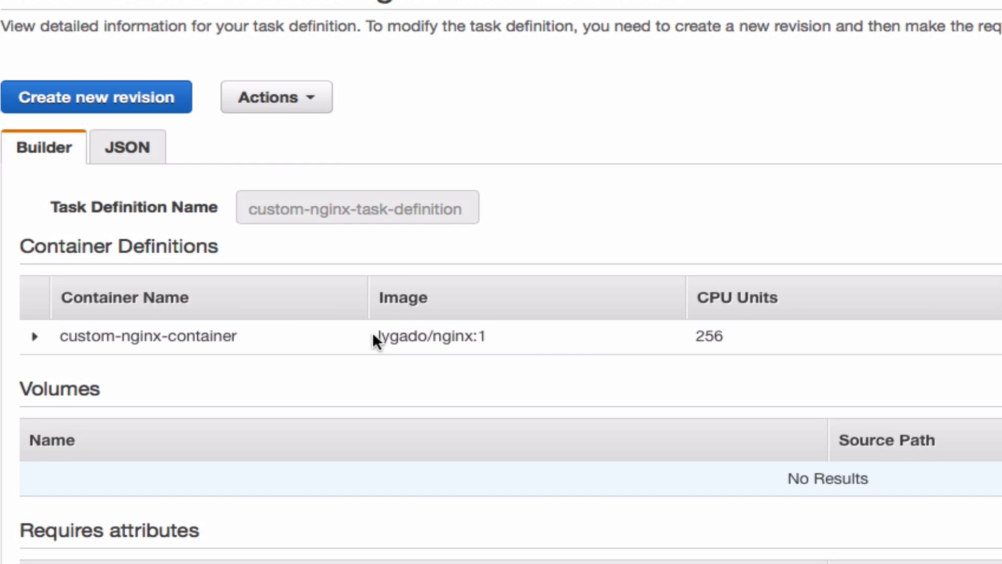
left_click_drag(372, 335, 522, 335)
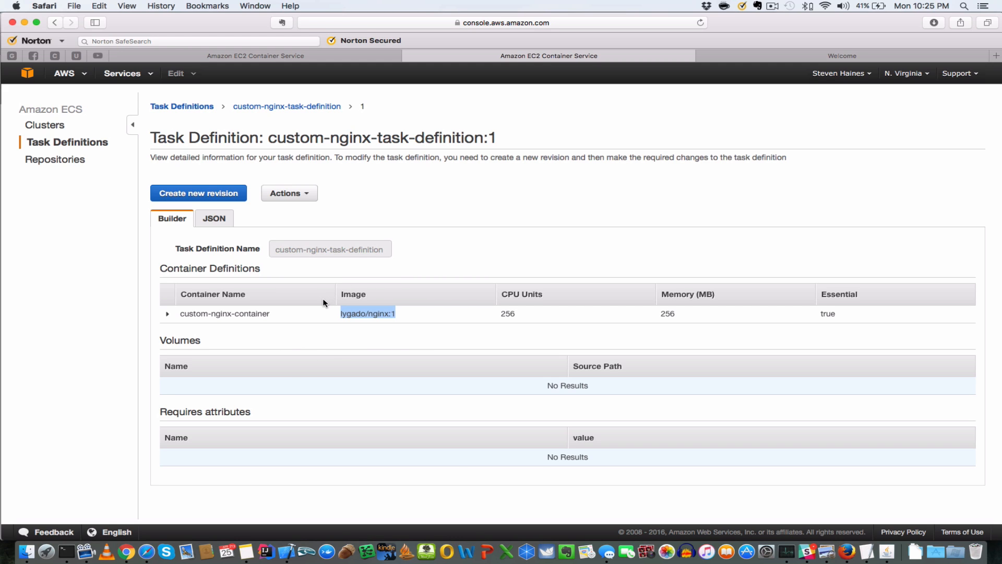
left_click(446, 255)
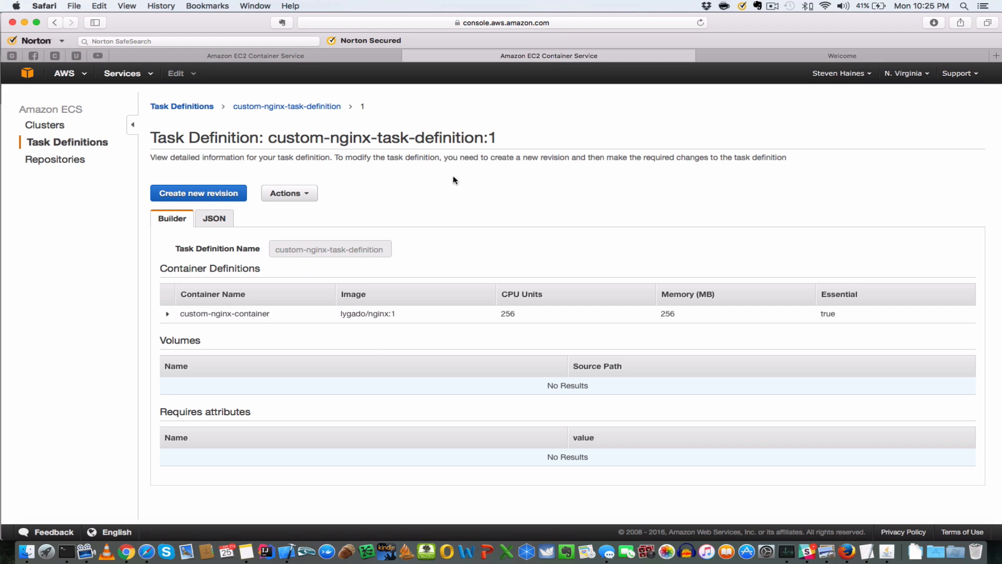
left_click(213, 196)
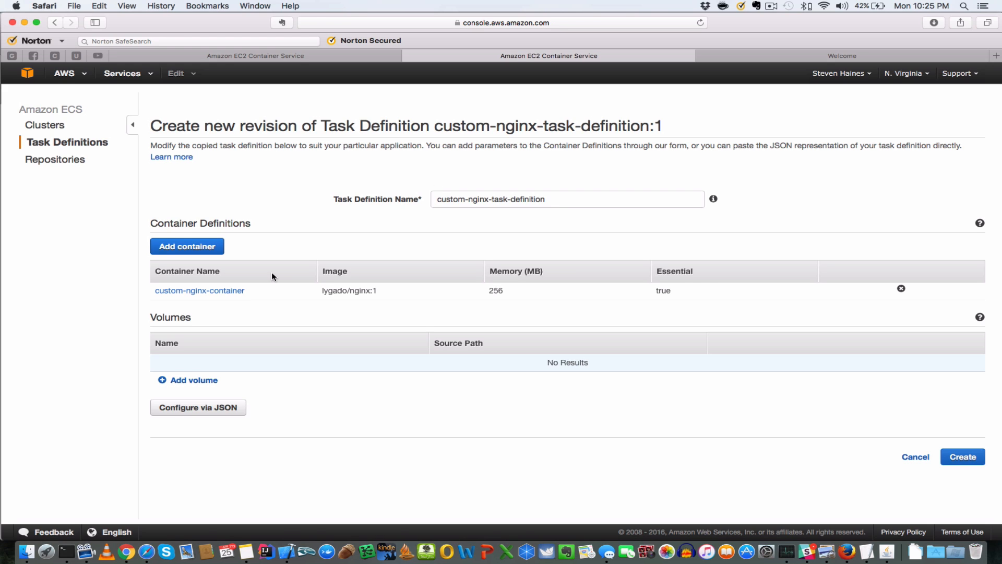
Set the image of custom-nginx-container to lygado/nginx:2 and create the new task definition revision
left_click(222, 296)
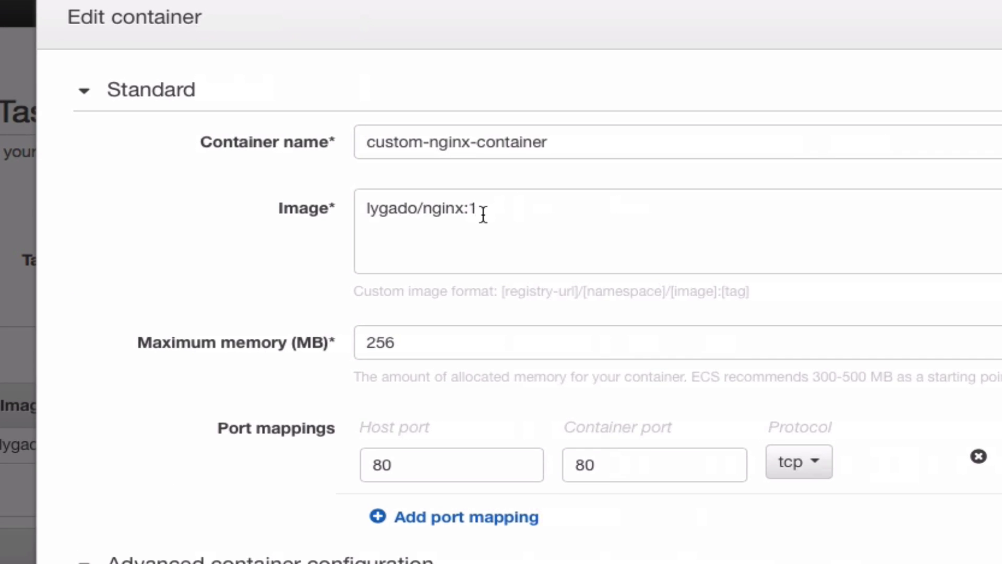
left_click(495, 203)
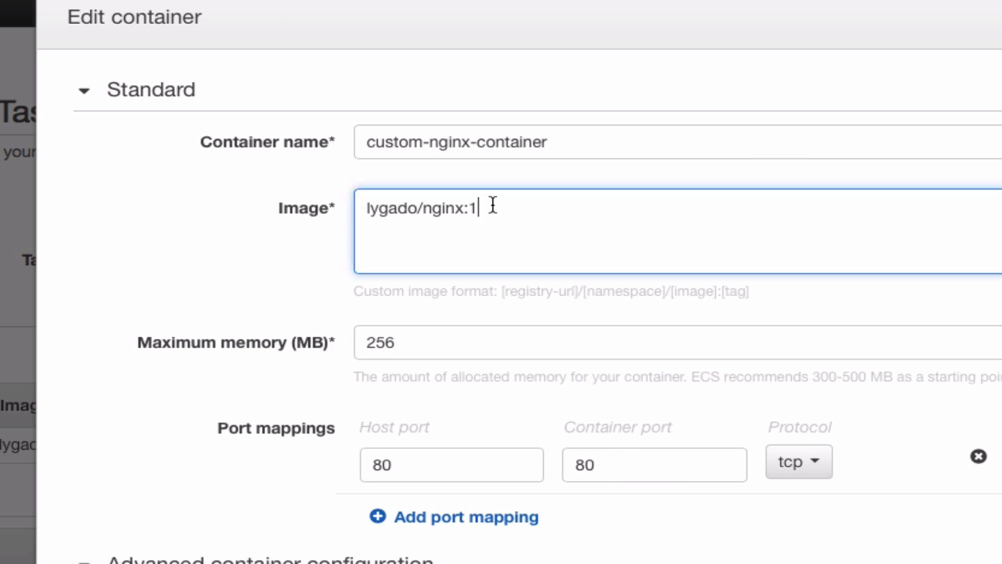
key("BackSpace")
type("2")
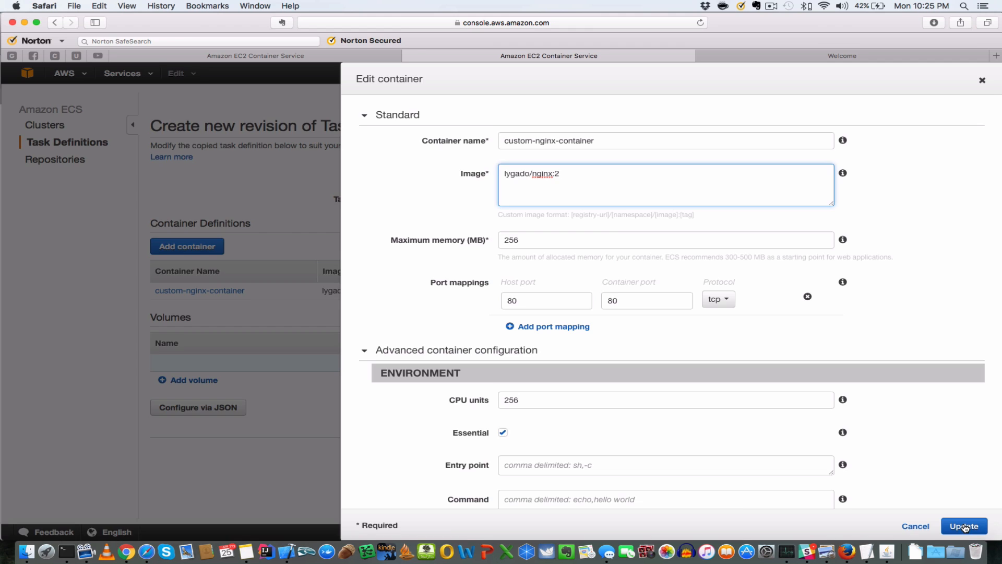
left_click(964, 526)
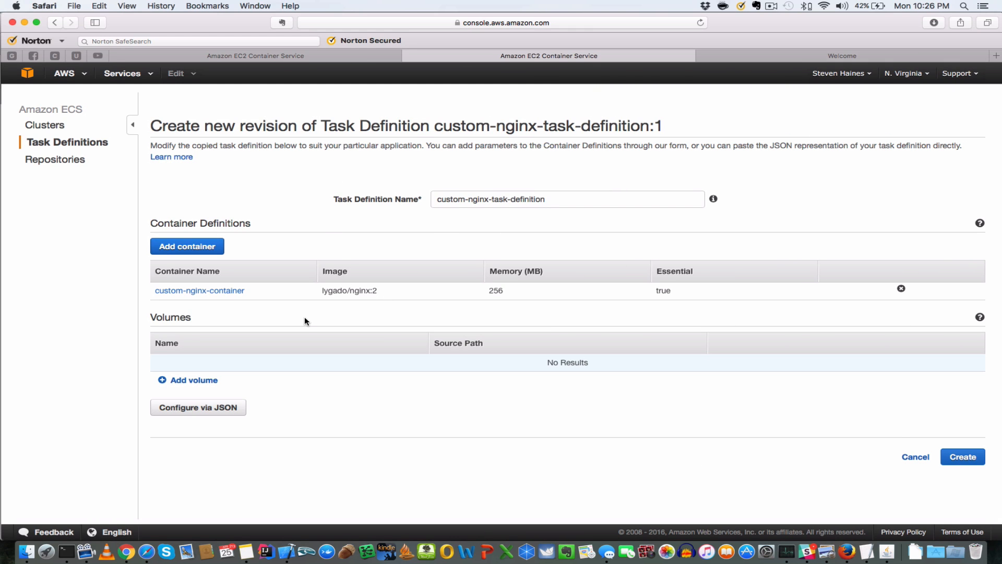
left_click(962, 457)
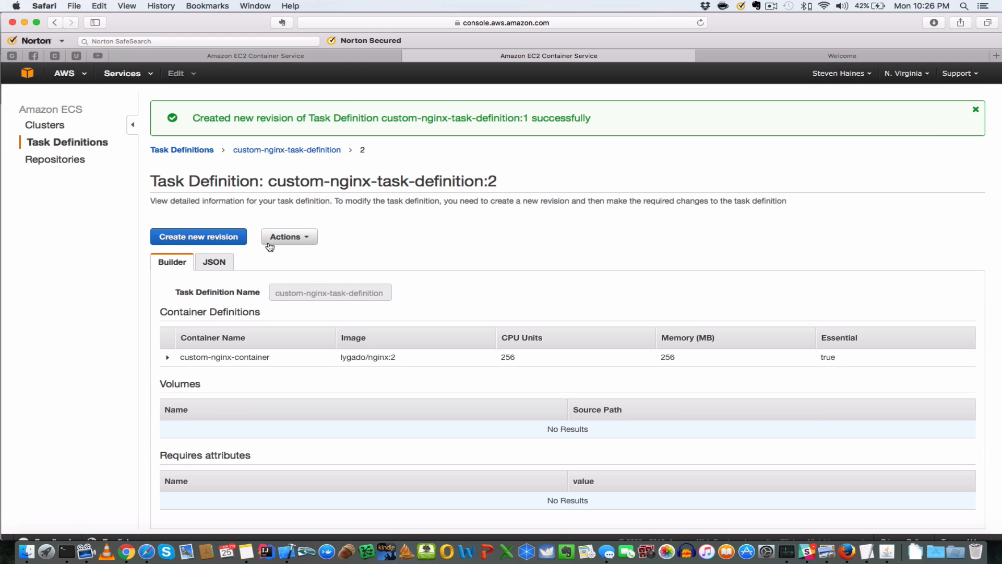
Review the JSON of custom-nginx-task-definition:2 and the list of the task definition's active revisions
scroll(512, 281, "down", 1)
scroll(511, 280, "down", 2)
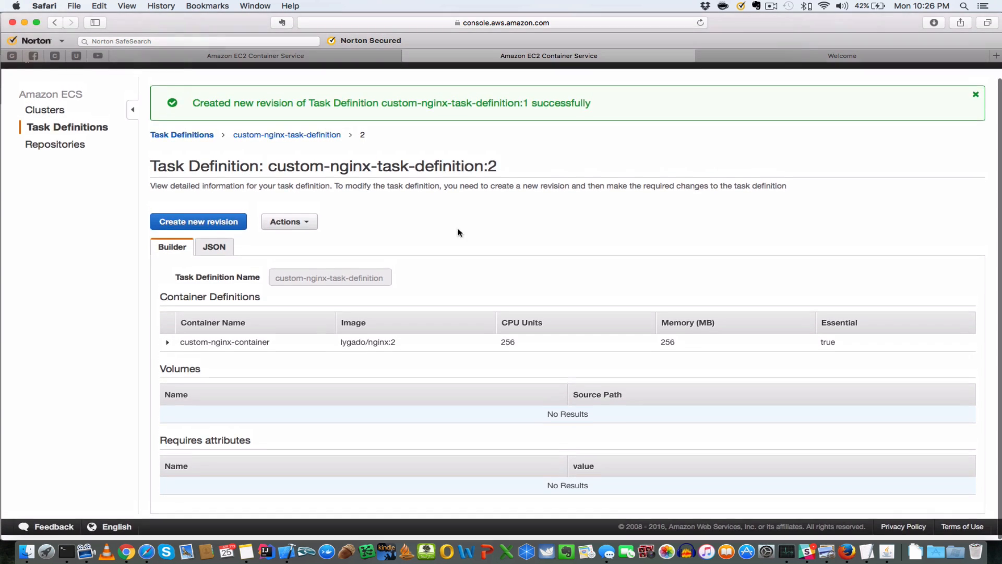
left_click(213, 248)
scroll(342, 273, "down", 5)
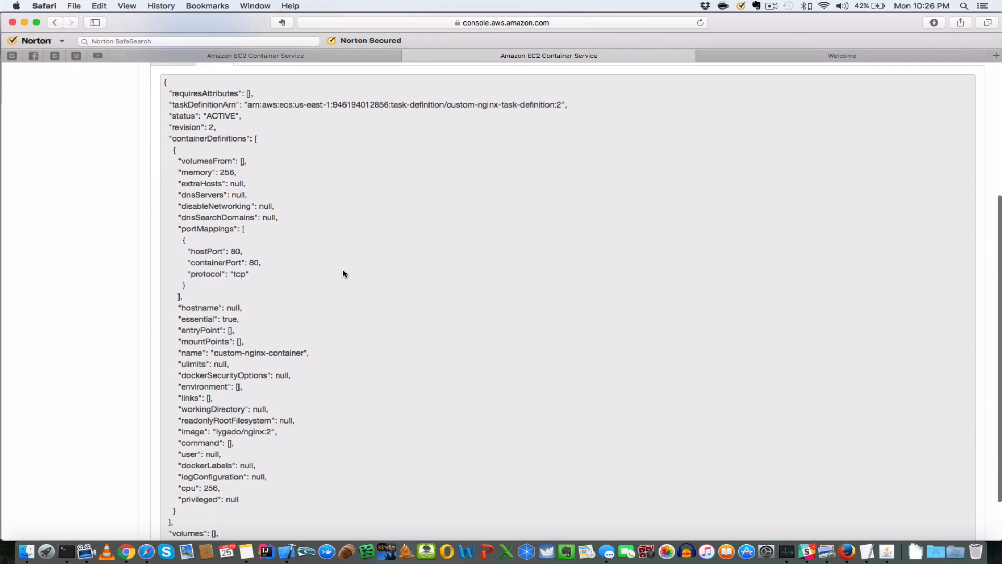
scroll(343, 273, "up", 5)
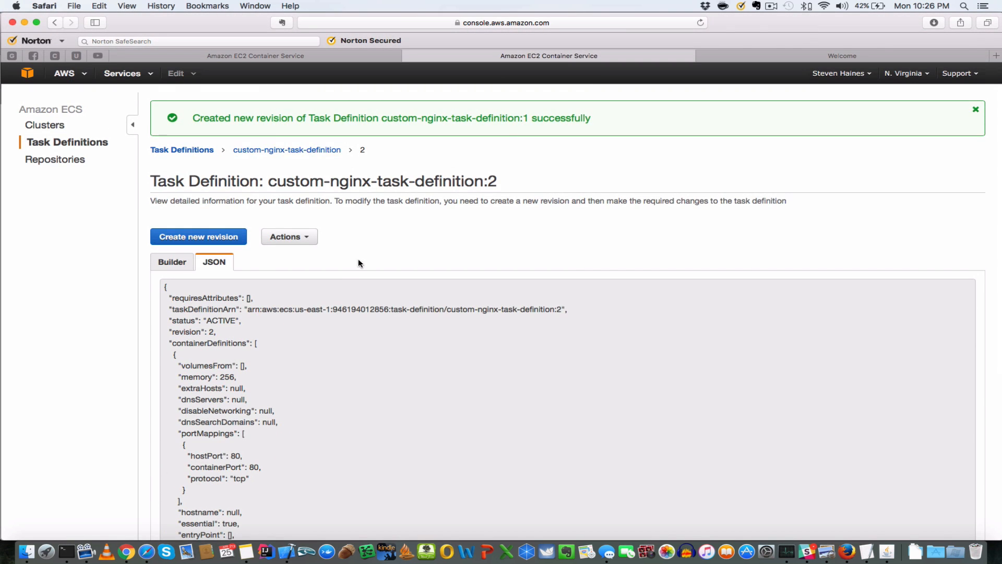
left_click(275, 151)
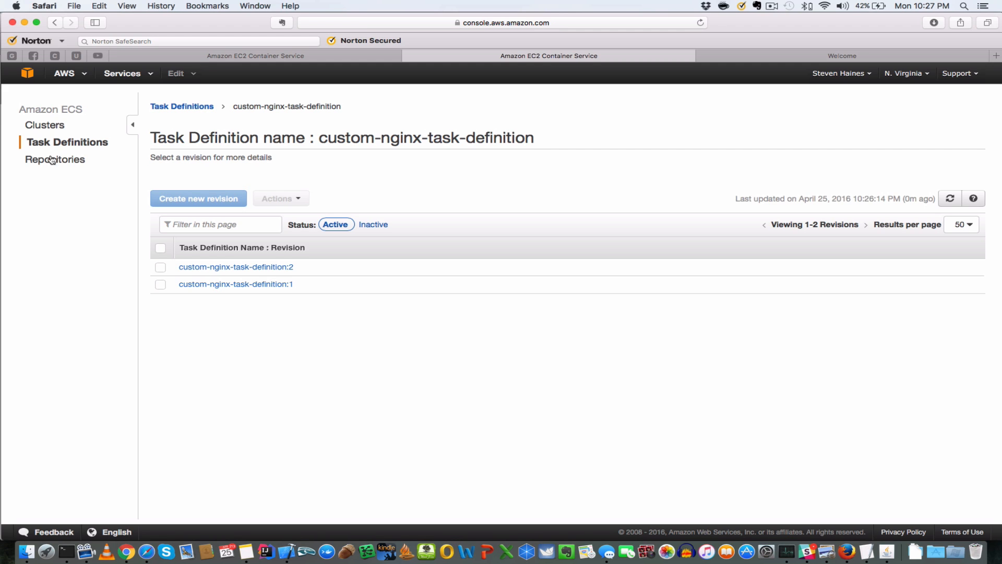
Update custom-nginx-service in the default cluster to use custom-nginx-task-definition:2
left_click(47, 127)
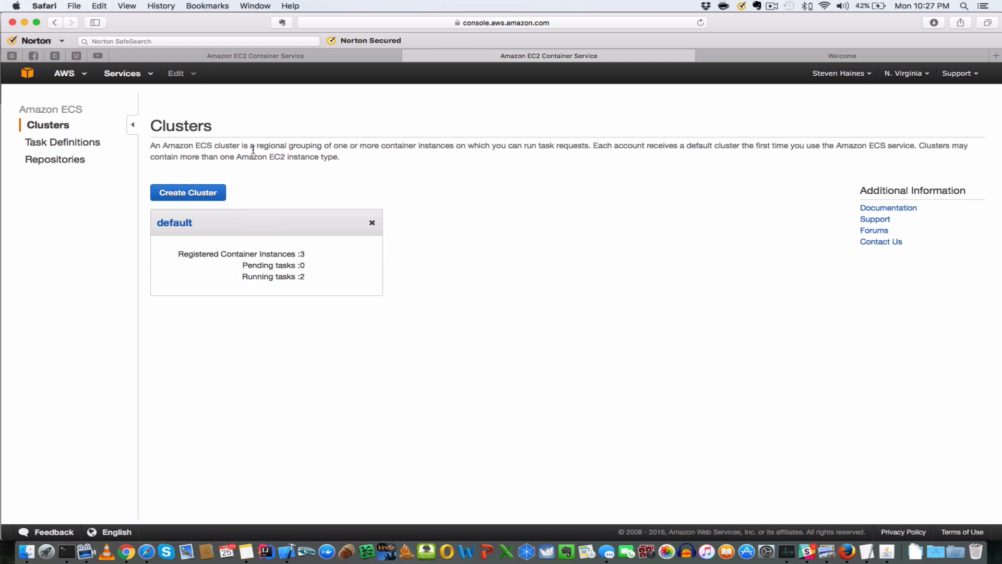
left_click(184, 228)
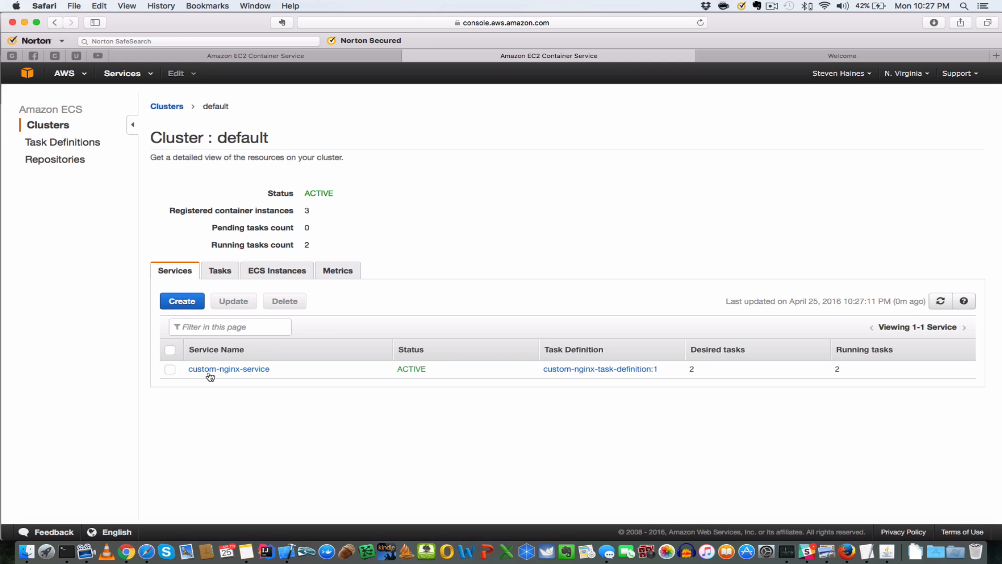
left_click(250, 370)
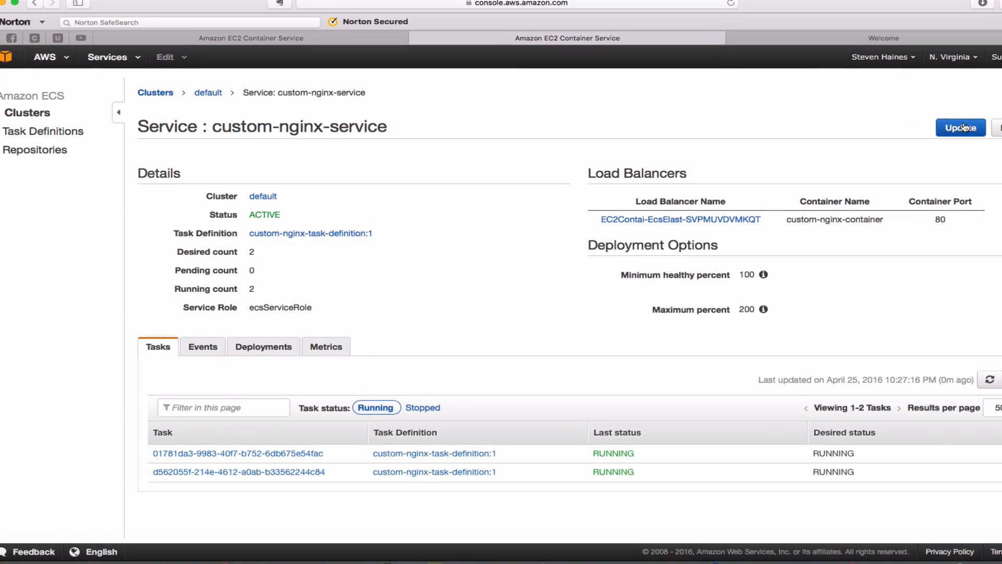
left_click(916, 139)
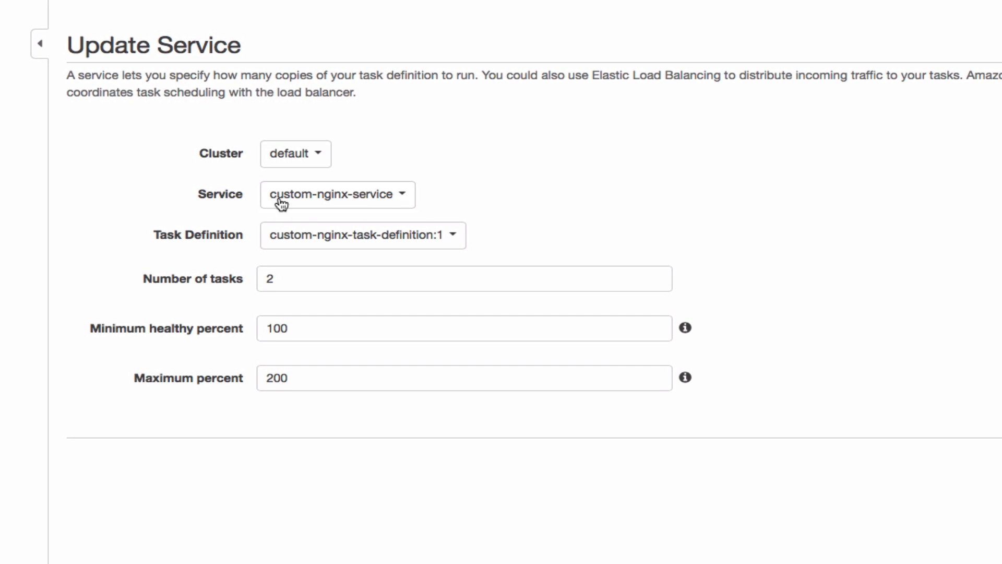
left_click(457, 238)
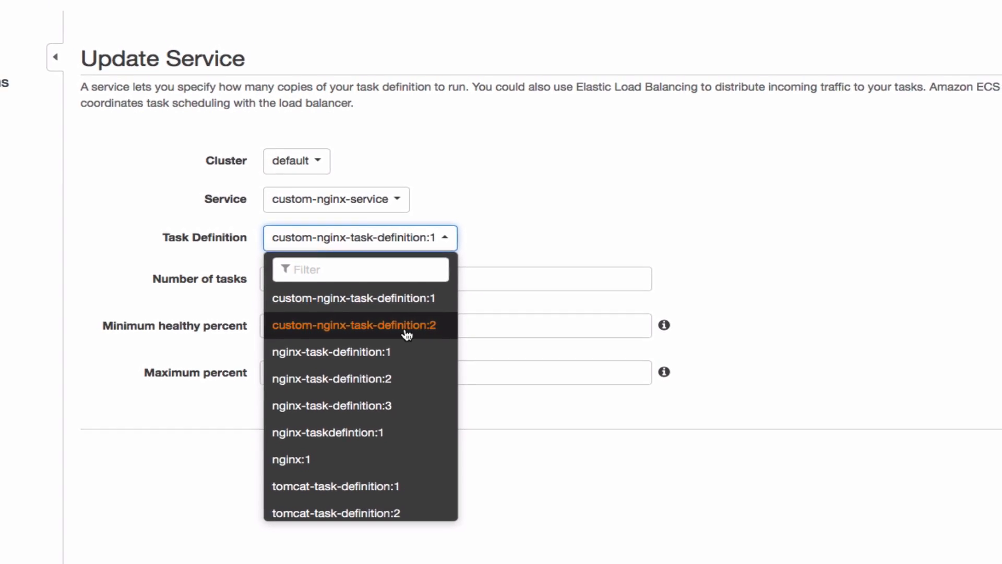
left_click(412, 332)
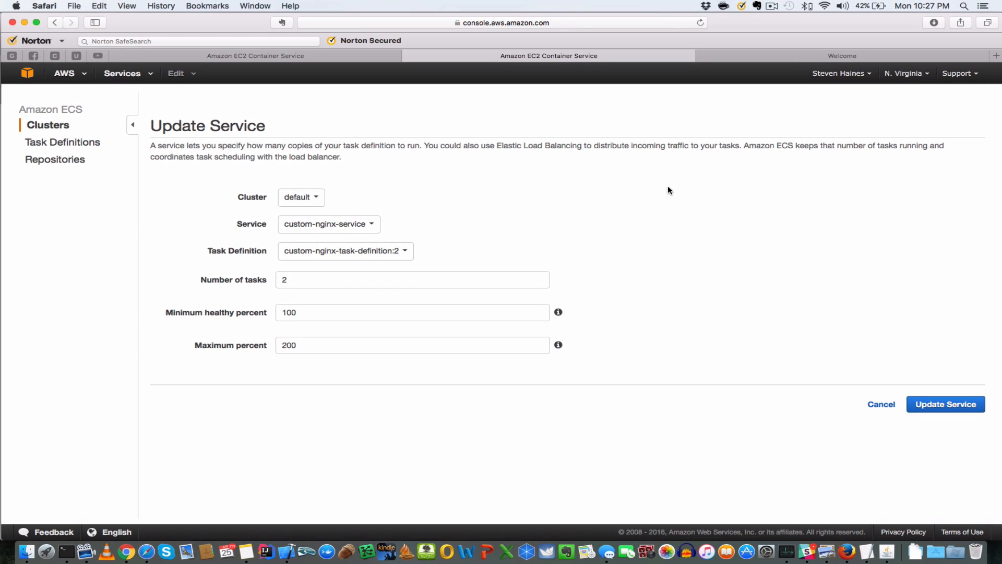
left_click(942, 405)
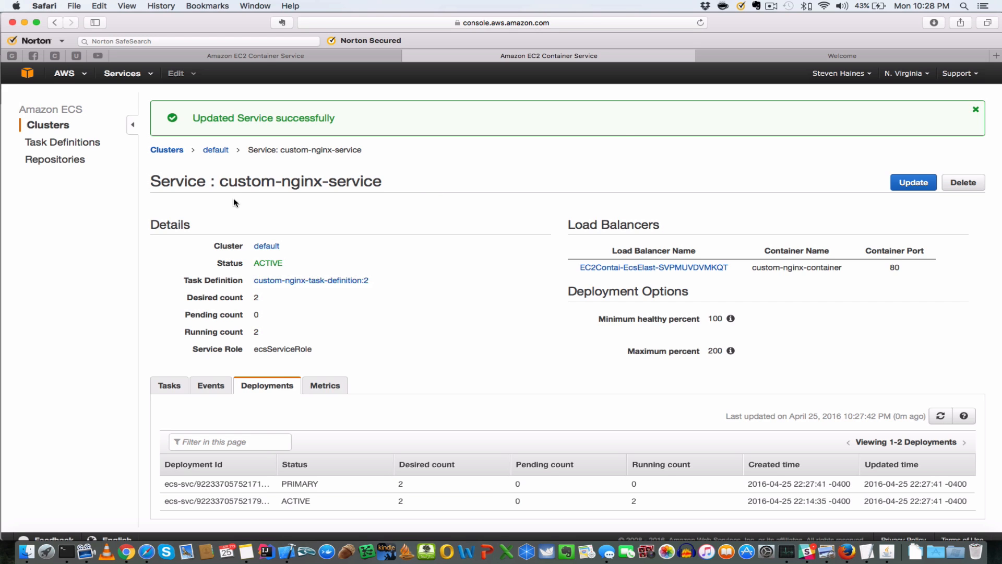
Reload the NGINX welcome page to check its version, and reopen the default cluster to examine the deployment's progress
left_click(765, 56)
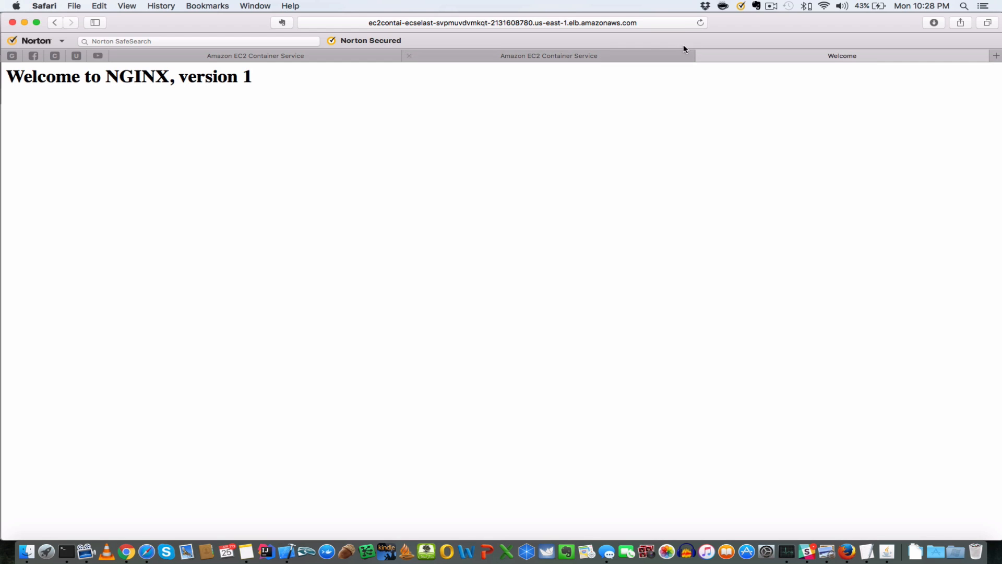
left_click(701, 25)
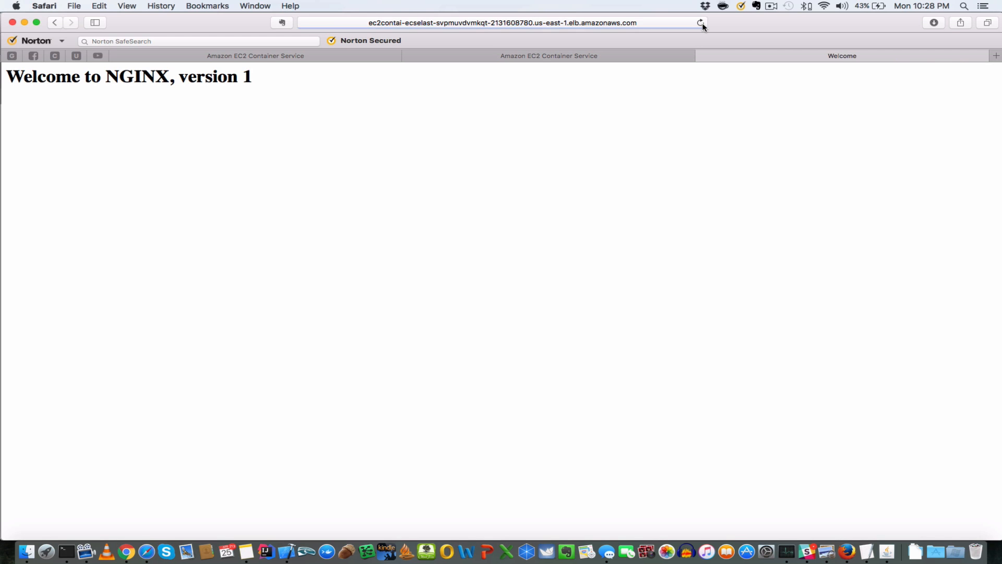
left_click(549, 56)
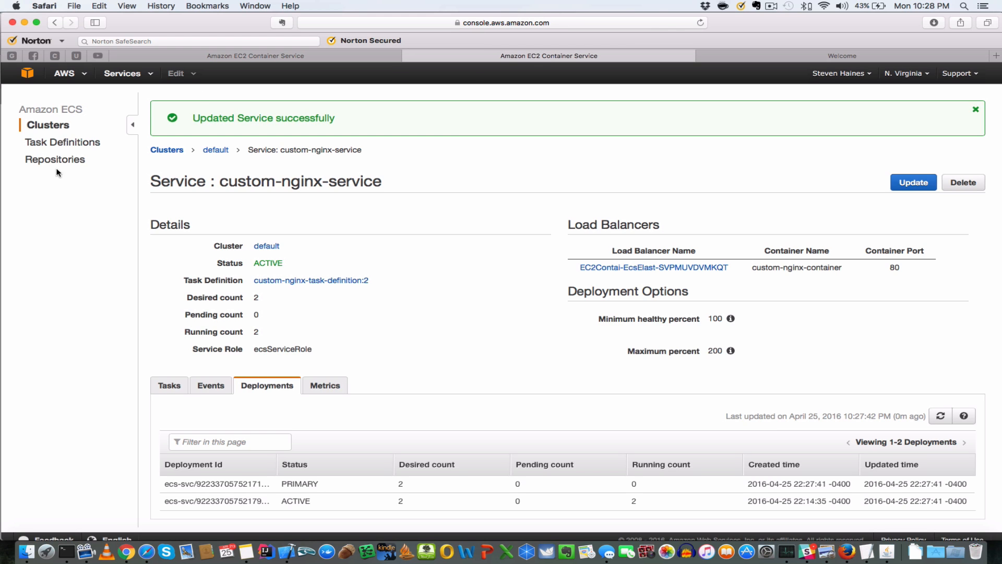
left_click(56, 131)
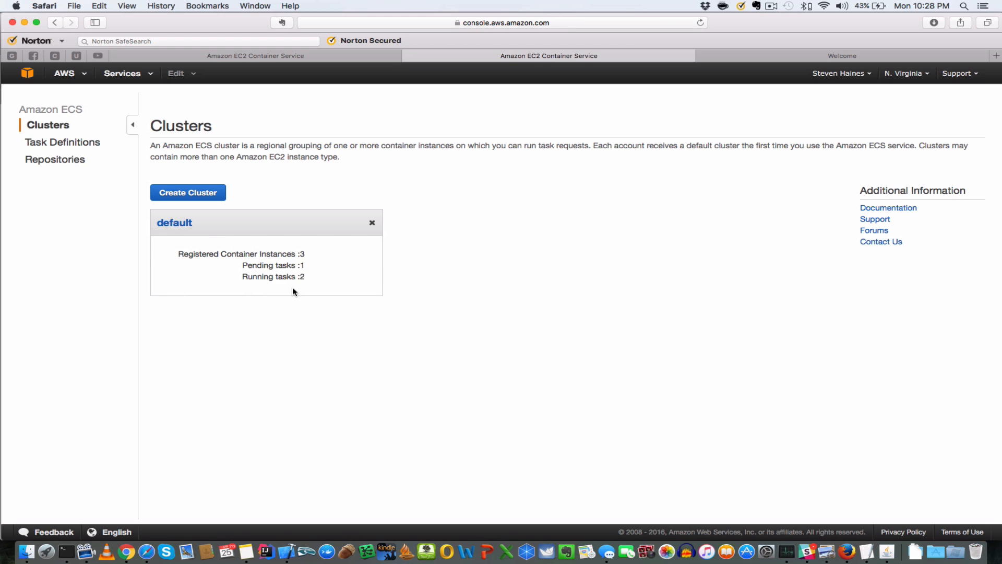
left_click(189, 224)
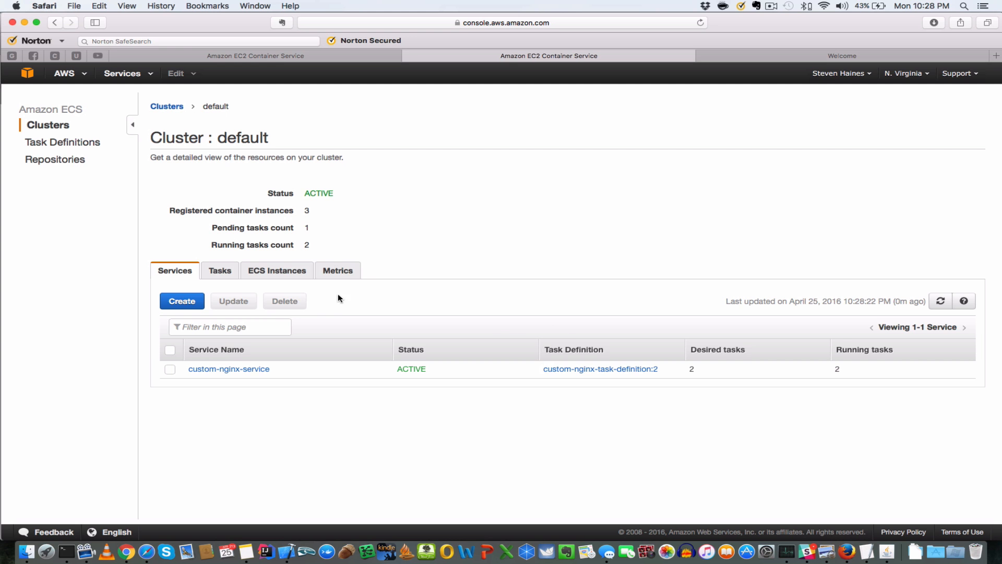
Check which NGINX version each of the three container instances serves, and reload the load balancer's welcome page
left_click(292, 278)
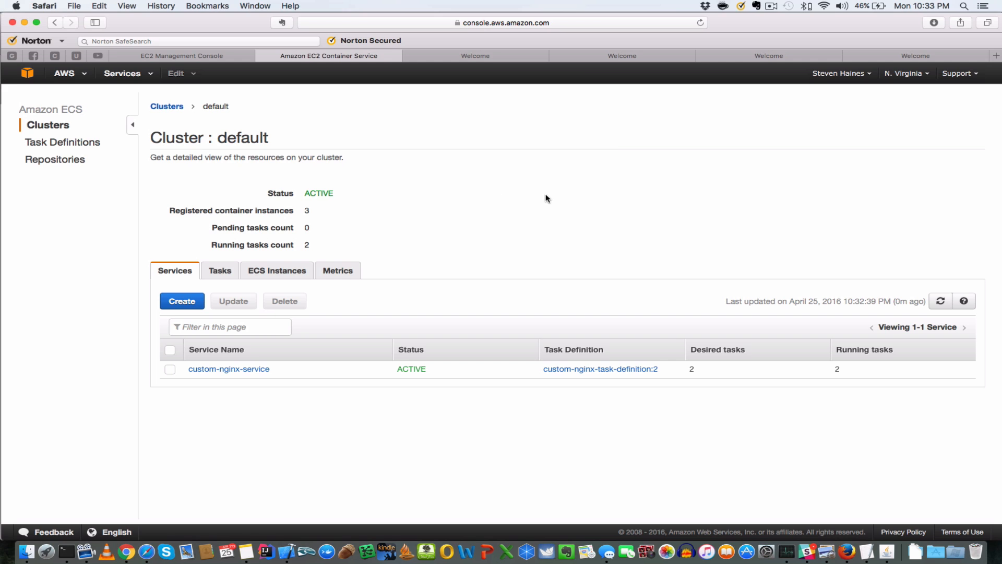
left_click(578, 59)
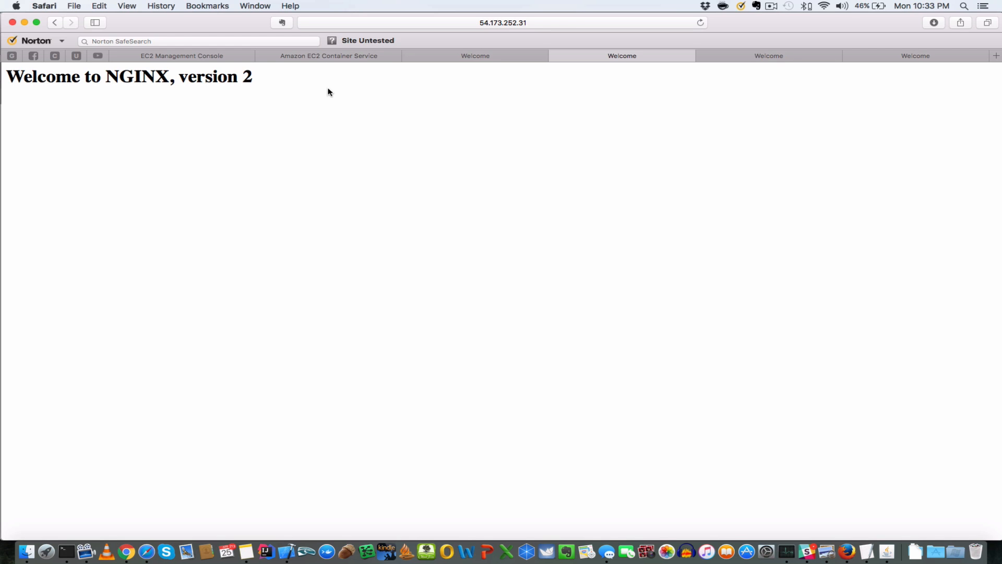
left_click(758, 53)
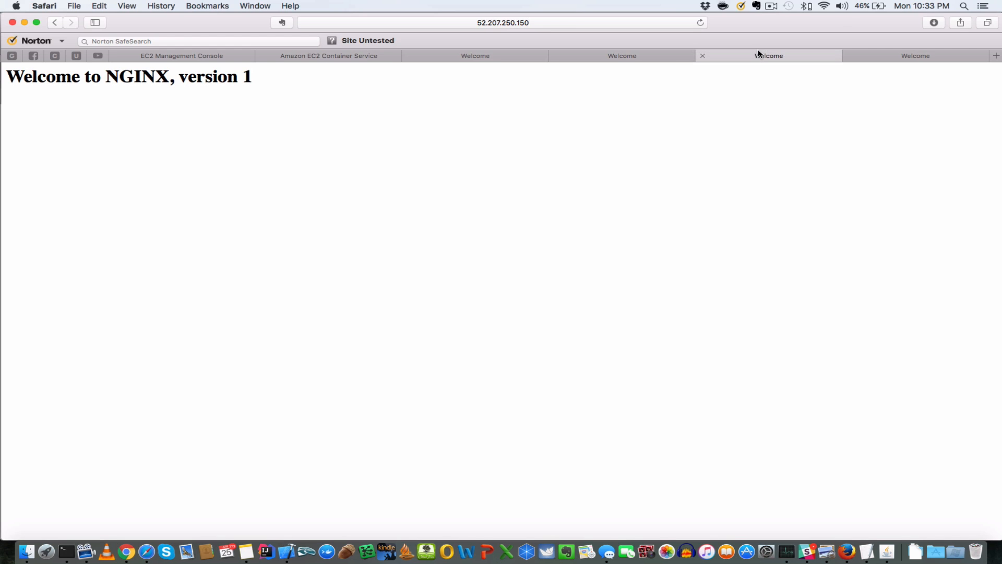
left_click(897, 55)
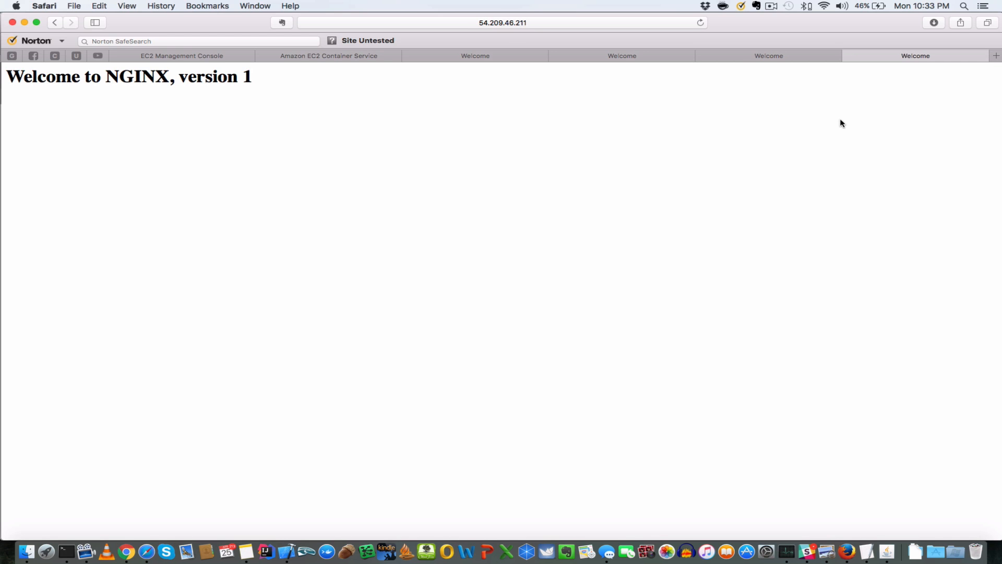
left_click(632, 59)
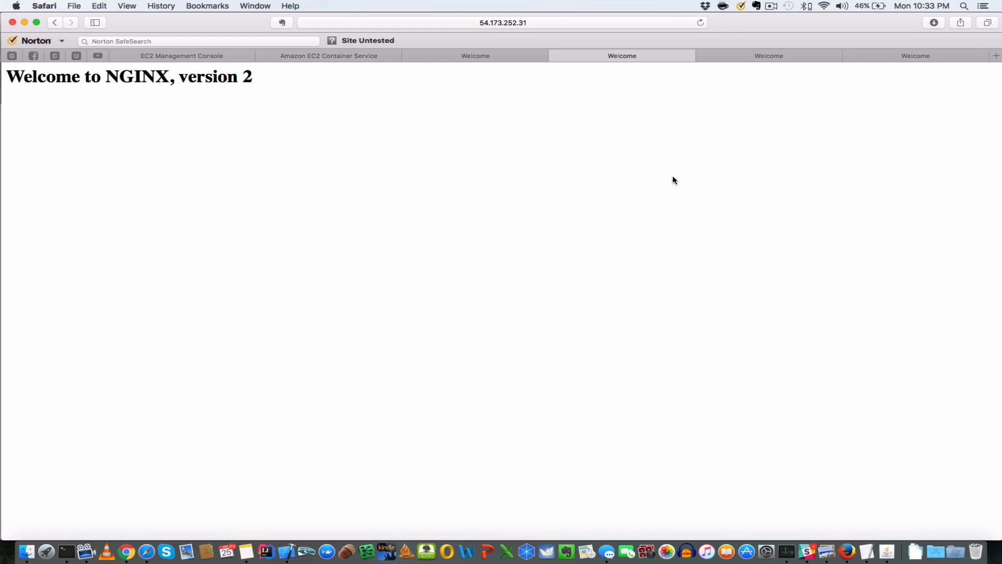
left_click(454, 57)
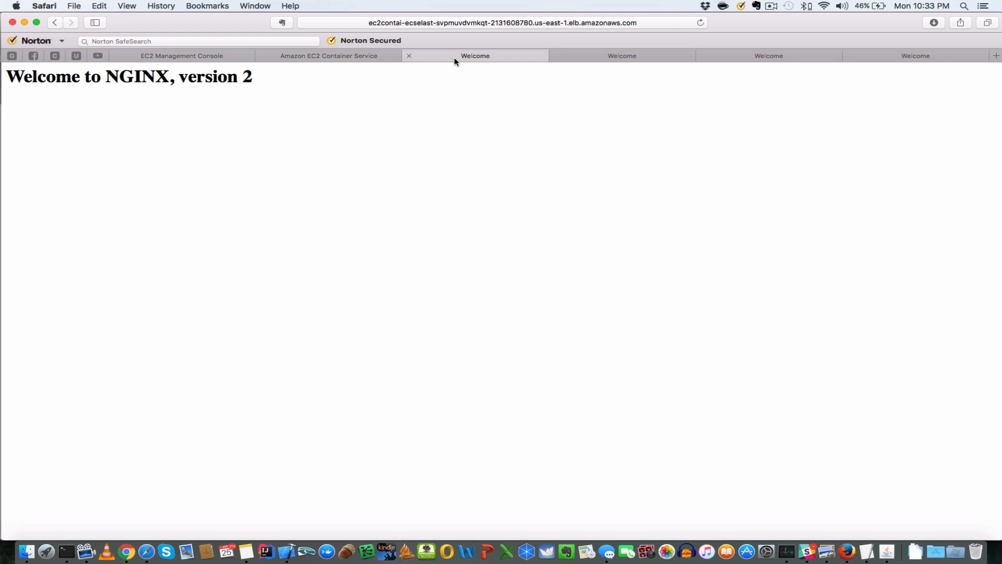
left_click(699, 22)
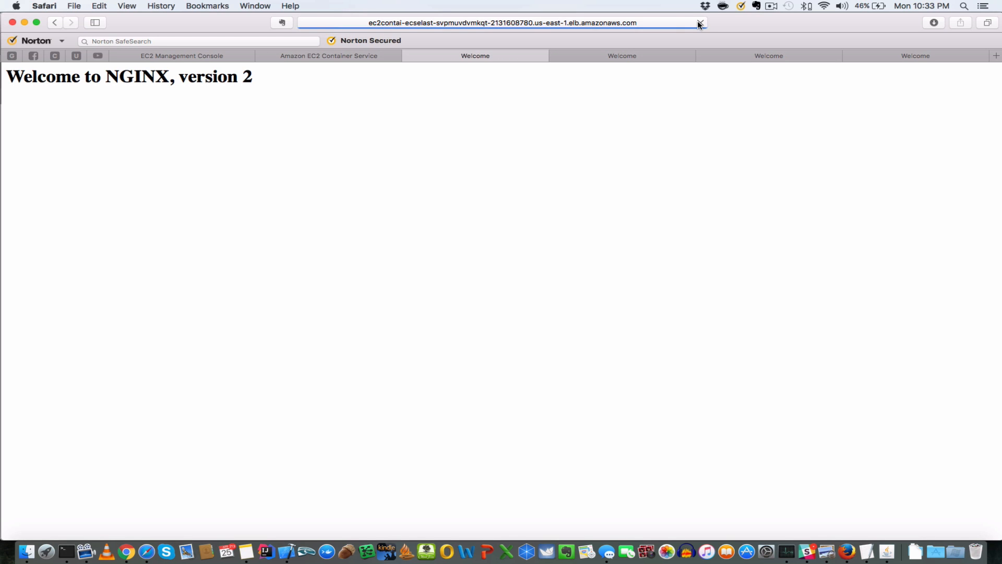
Examine the event log of custom-nginx-service in the default cluster to trace how the deployment proceeded
left_click(317, 59)
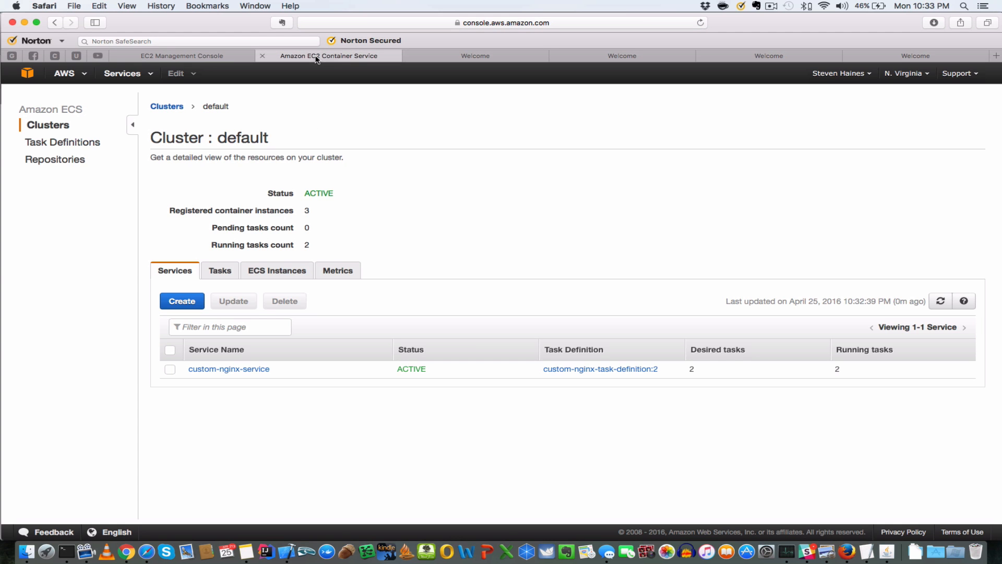
left_click(246, 369)
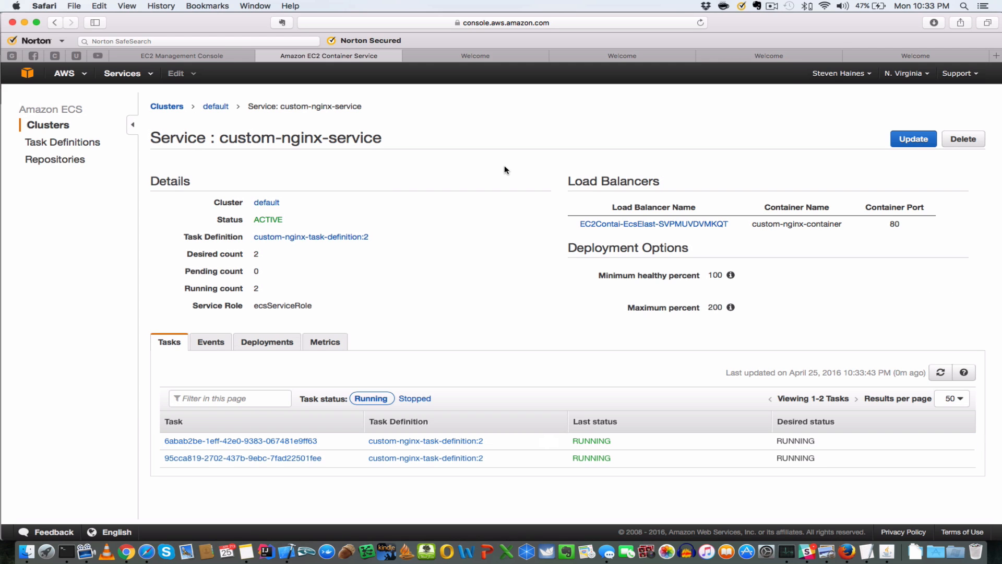
left_click(218, 343)
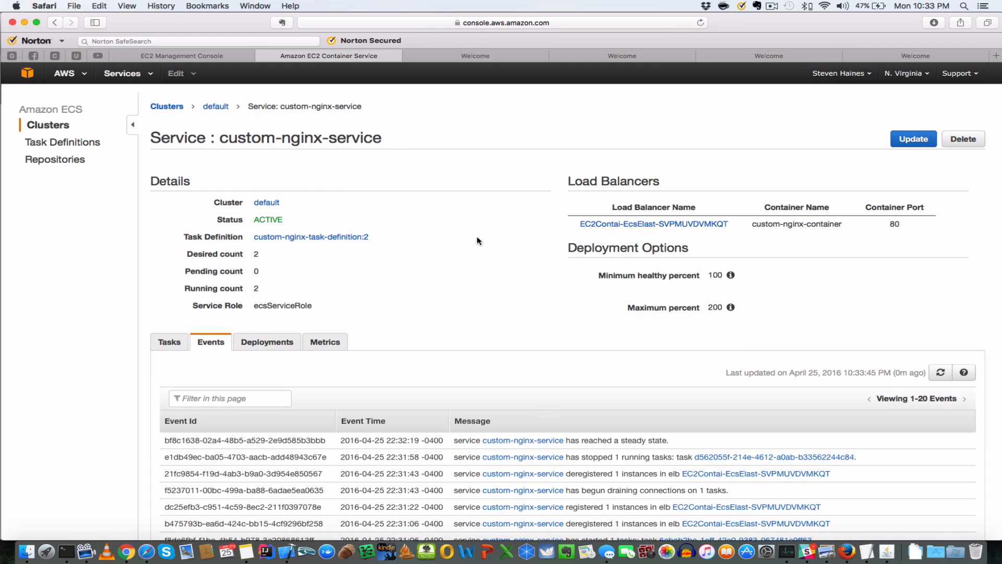
scroll(497, 321, "down", 5)
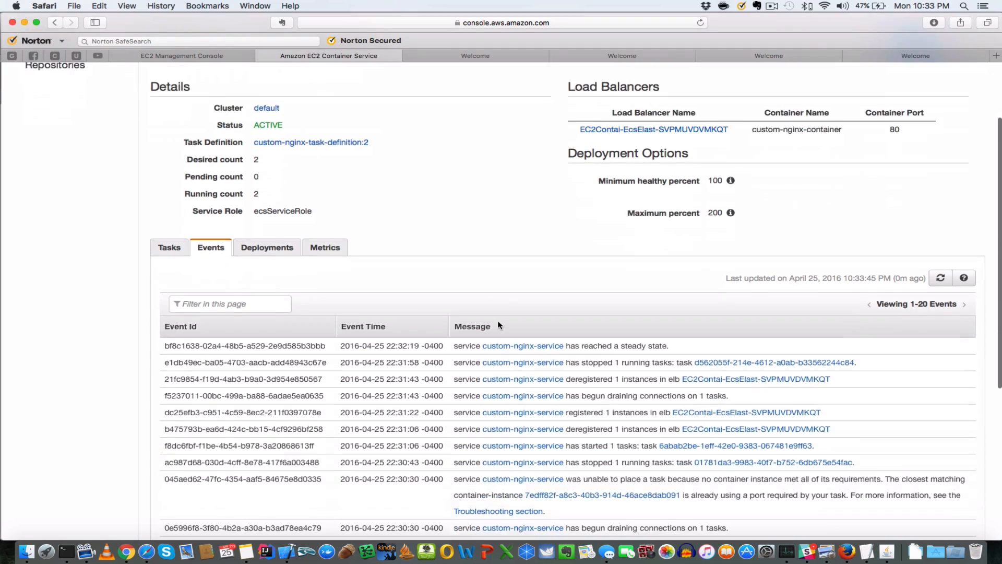
scroll(497, 321, "down", 5)
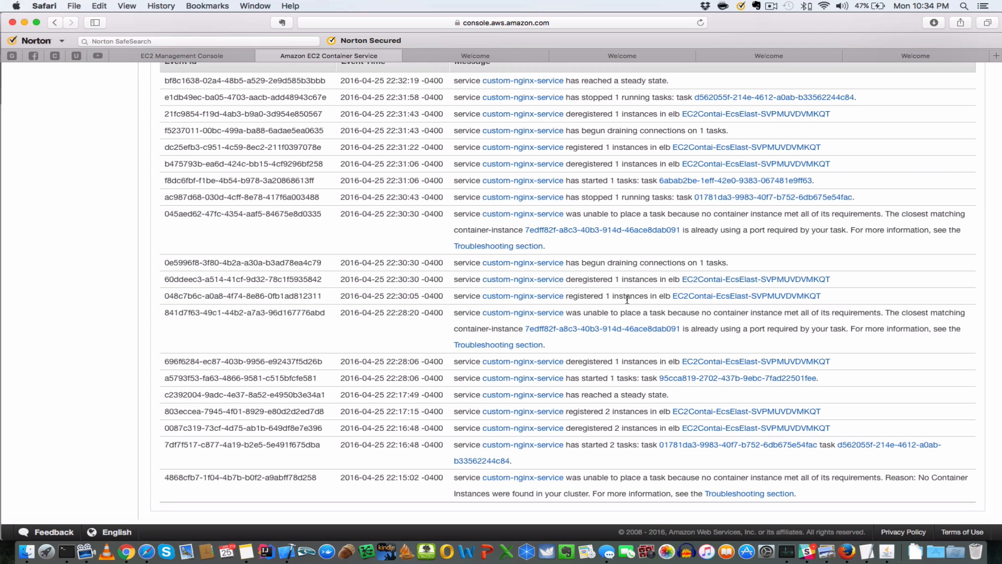
scroll(644, 279, "up", 3)
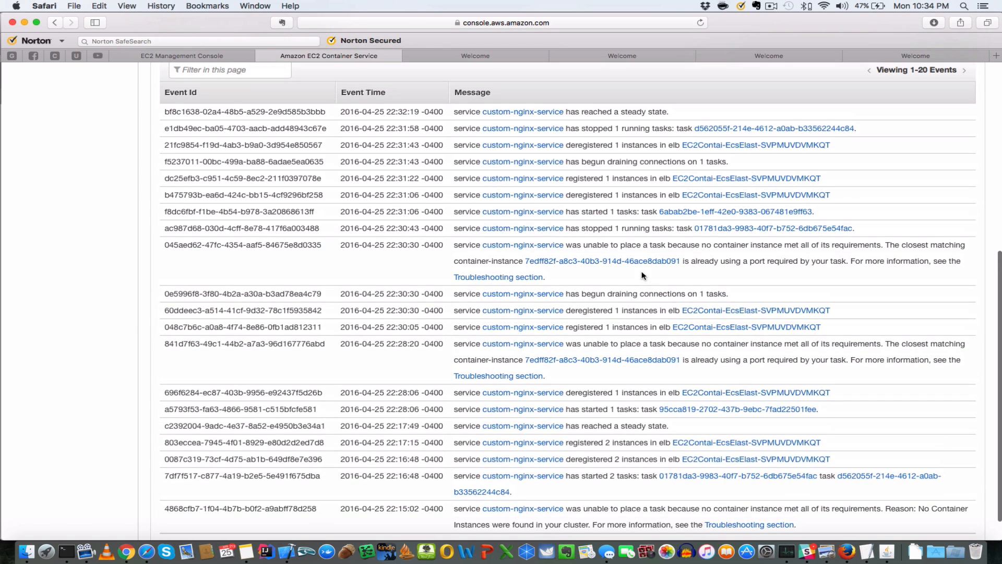
scroll(601, 299, "up", 3)
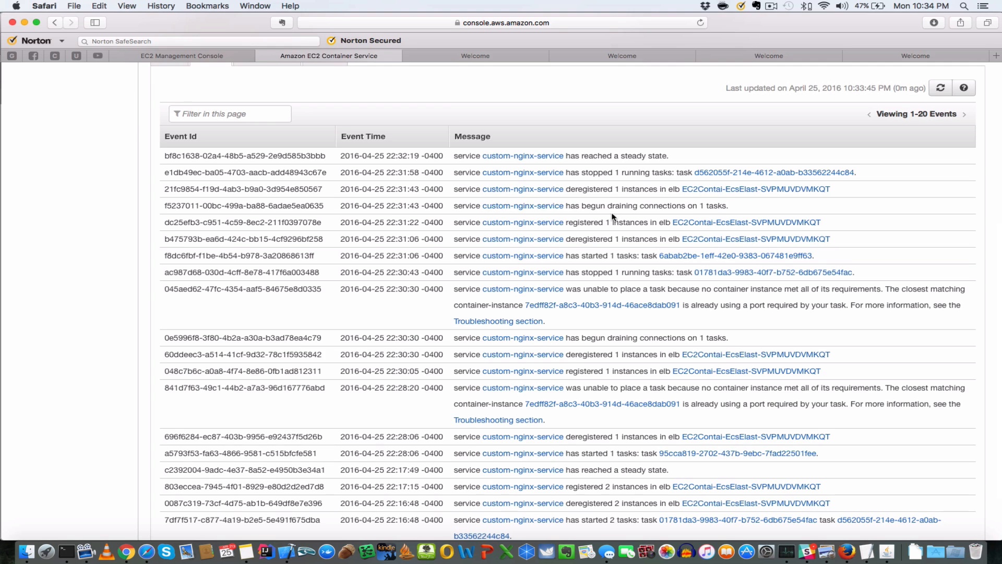
scroll(614, 218, "up", 5)
scroll(613, 217, "up", 1)
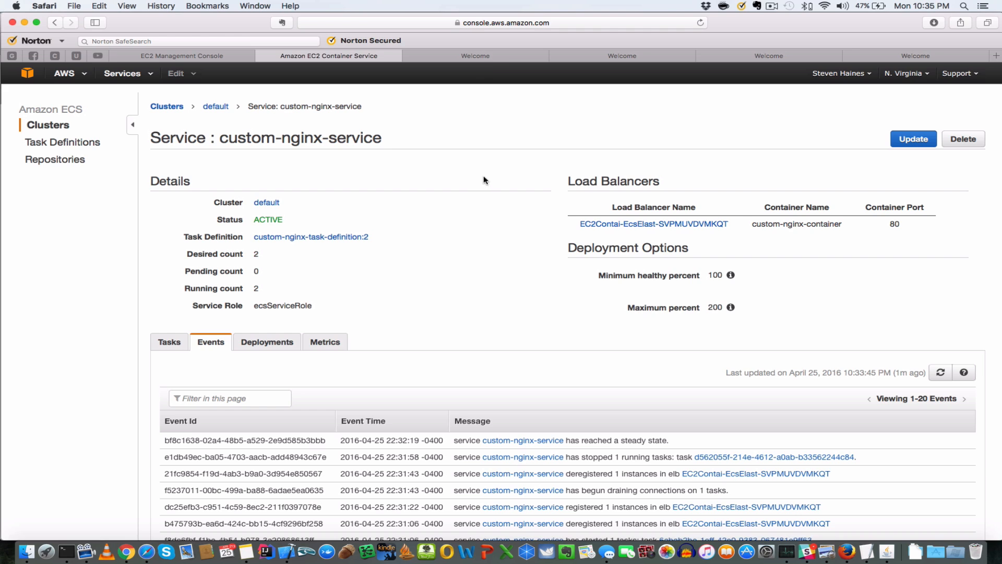
Reload the welcome page at the load balancer's address repeatedly to check the NGINX version it serves
left_click(492, 56)
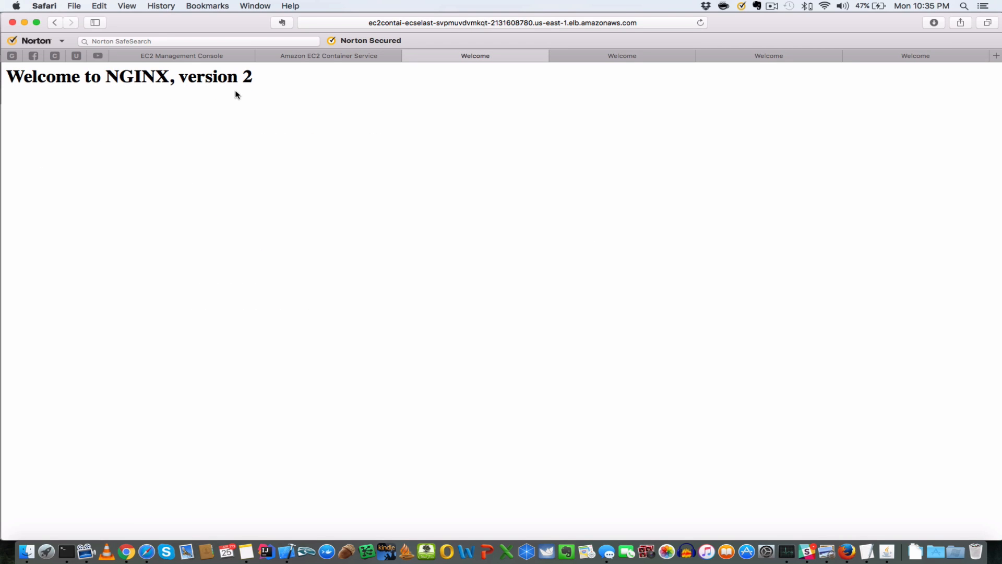
left_click(700, 23)
left_click(700, 23)
Roll custom-nginx-service back by updating its task definition to custom-nginx-task-definition:1
left_click(359, 59)
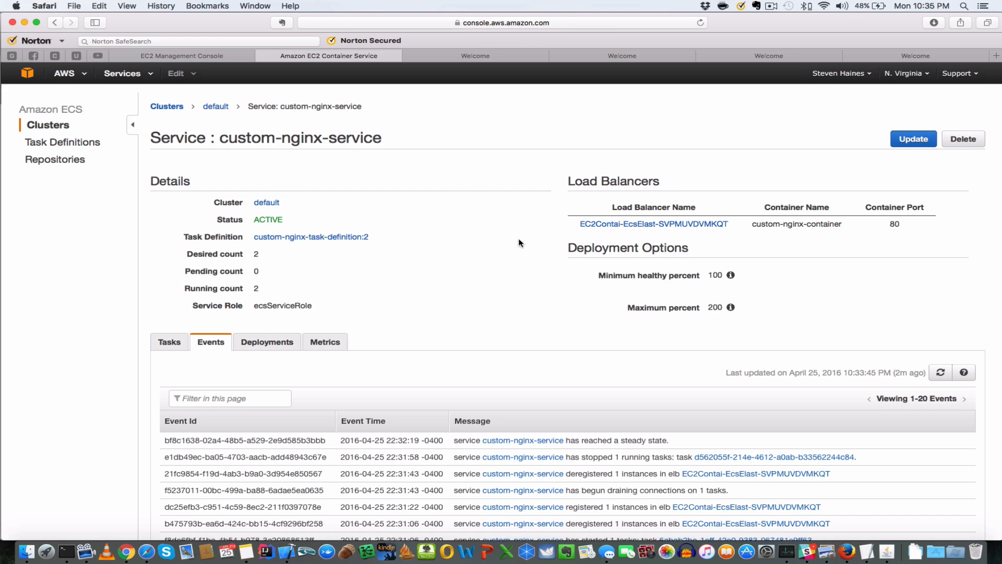
left_click(922, 134)
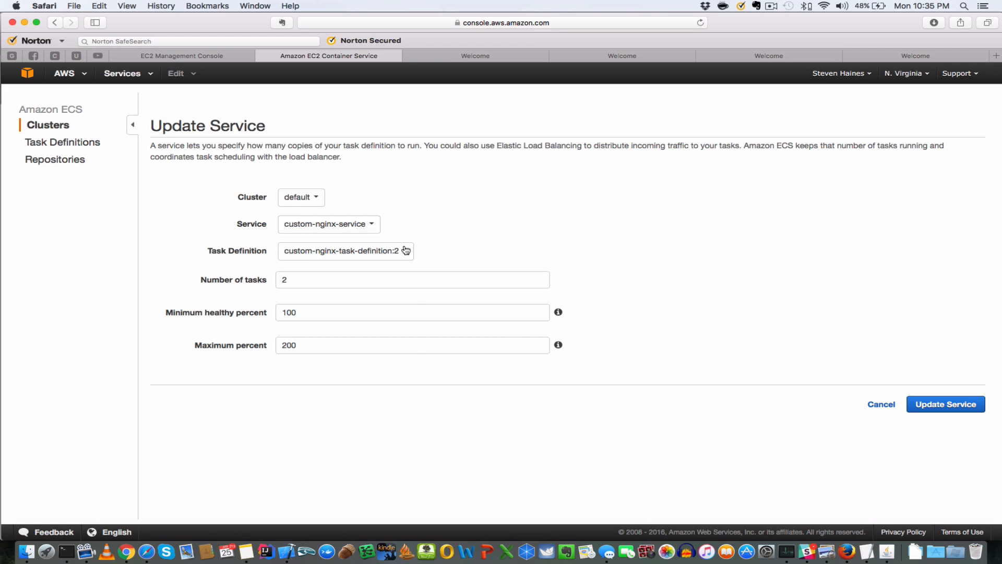
left_click(405, 250)
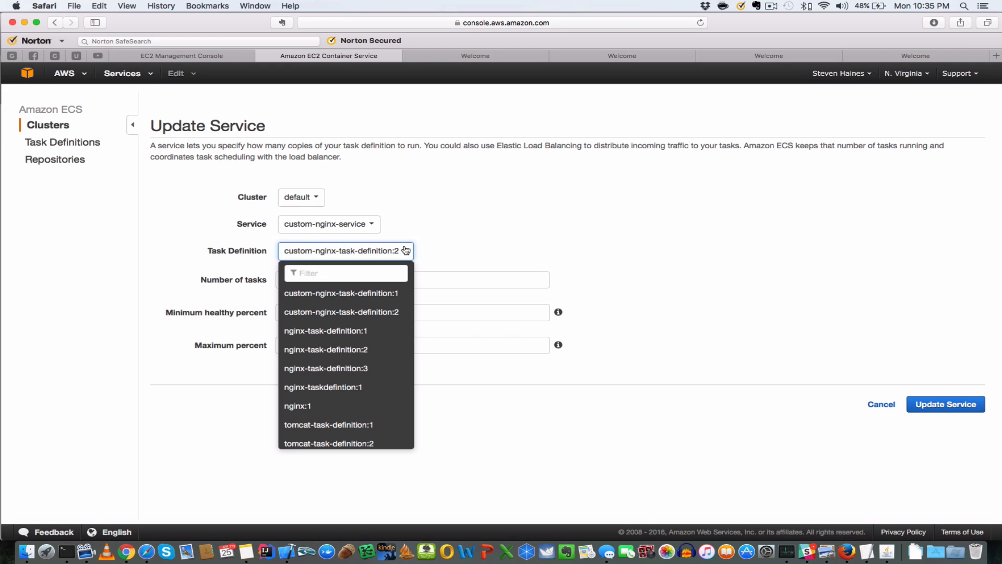
left_click(389, 293)
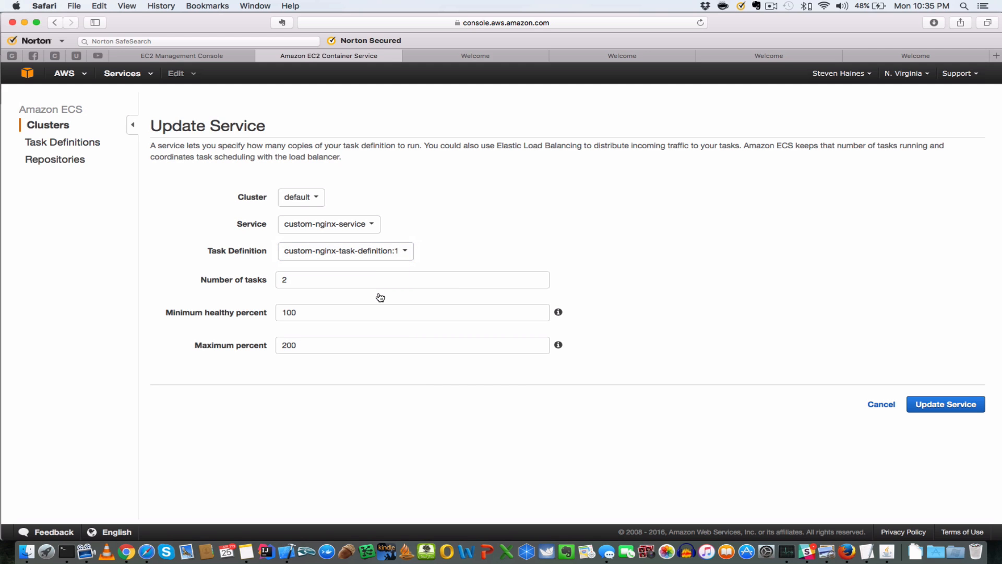
left_click(966, 405)
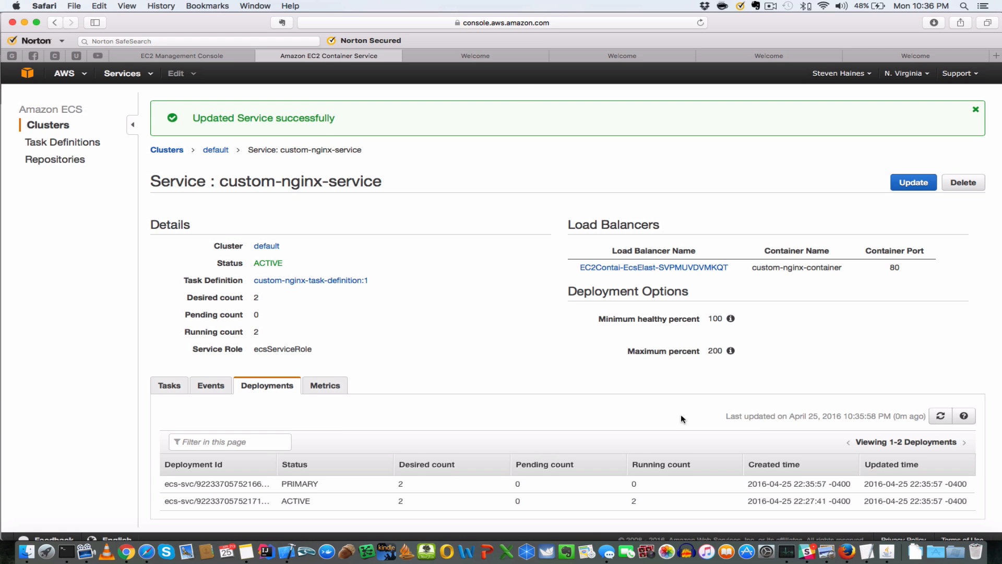
Open the events of custom-nginx-service and refresh the list to follow the rollback
scroll(522, 355, "down", 1)
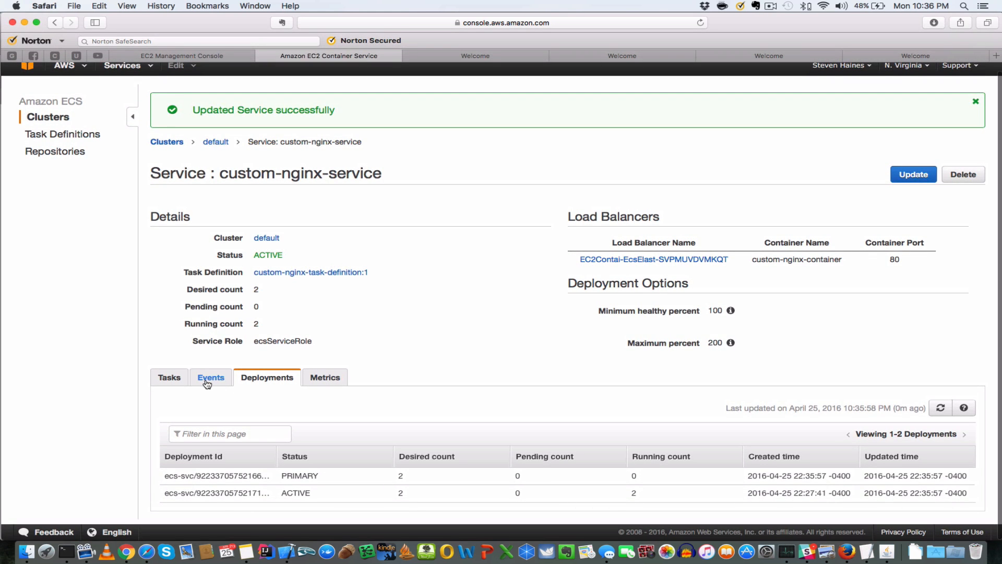
left_click(207, 381)
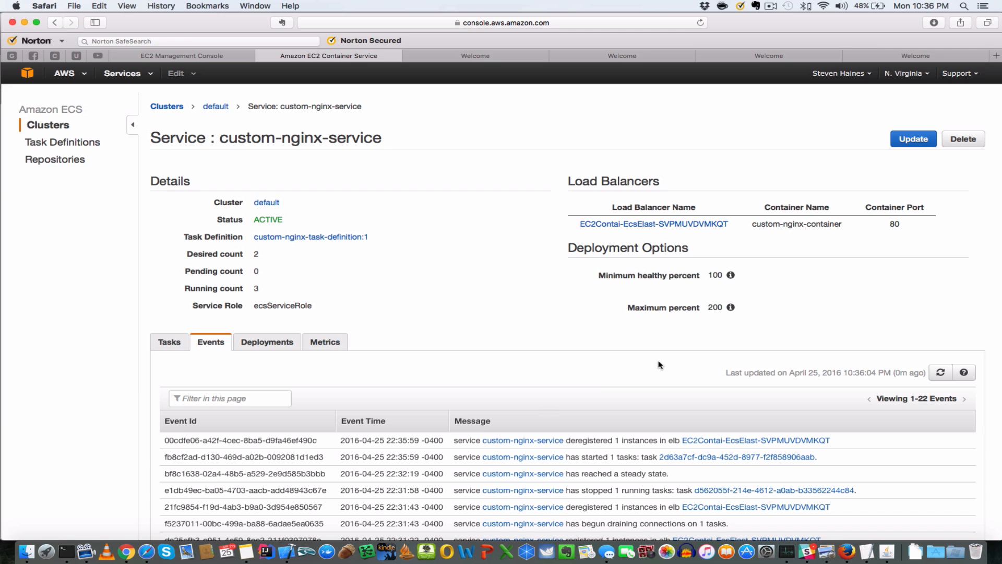
scroll(575, 334, "down", 4)
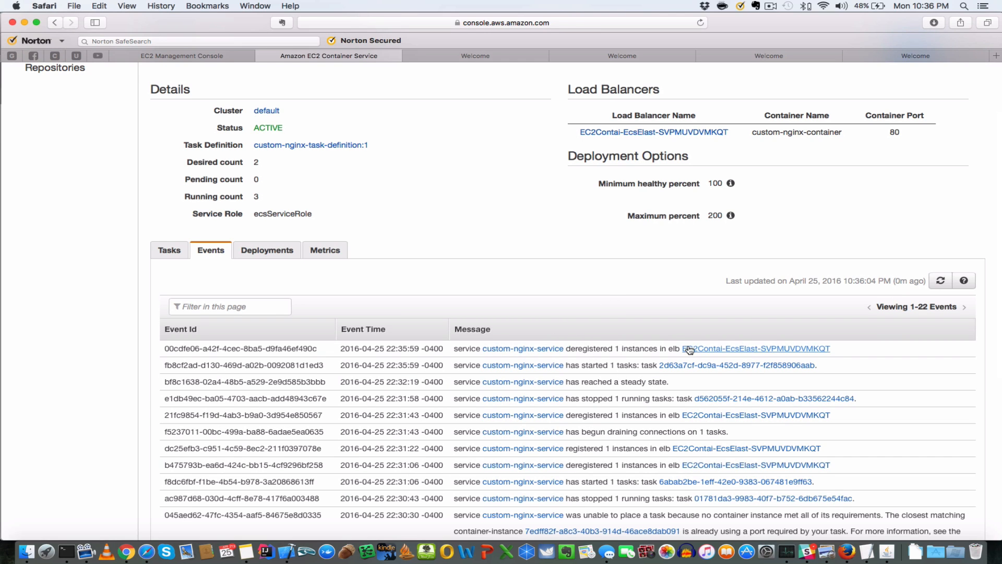
left_click(941, 283)
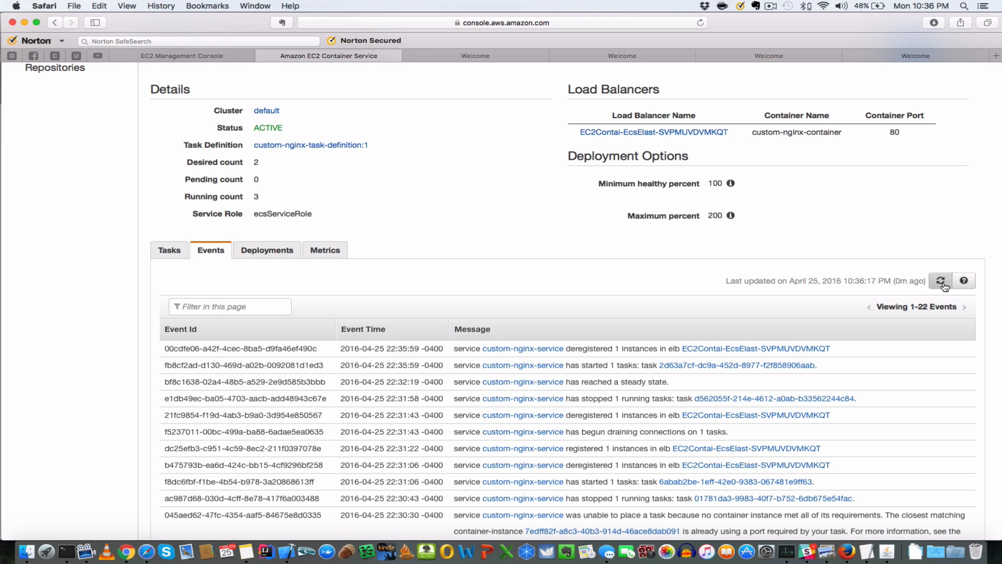
left_click(941, 282)
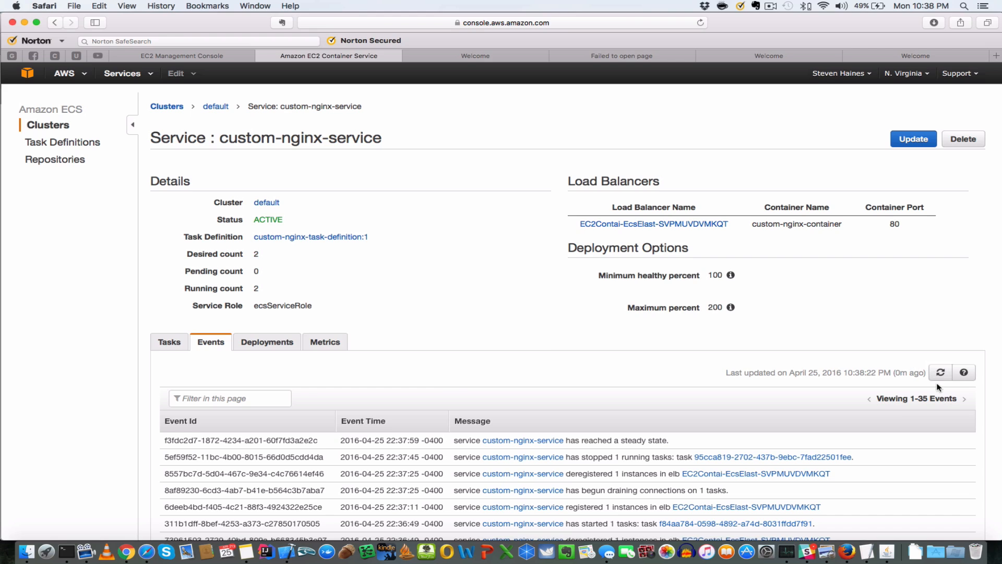
Review the rollback's event sequence from the previous steady-state message up to the newest one
scroll(457, 384, "down", 3)
scroll(457, 384, "down", 5)
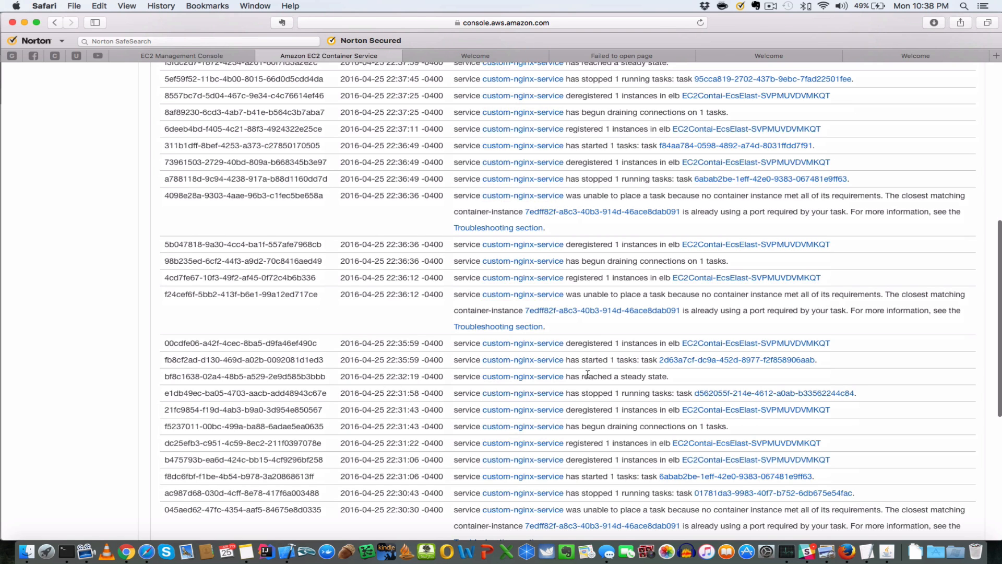
left_click_drag(580, 376, 682, 372)
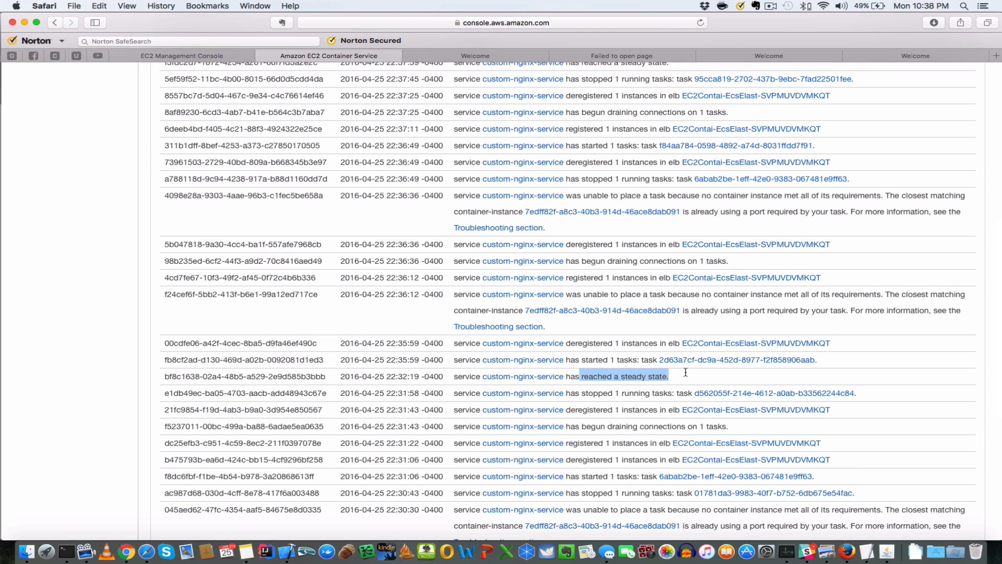
scroll(682, 371, "up", 3)
scroll(685, 372, "up", 1)
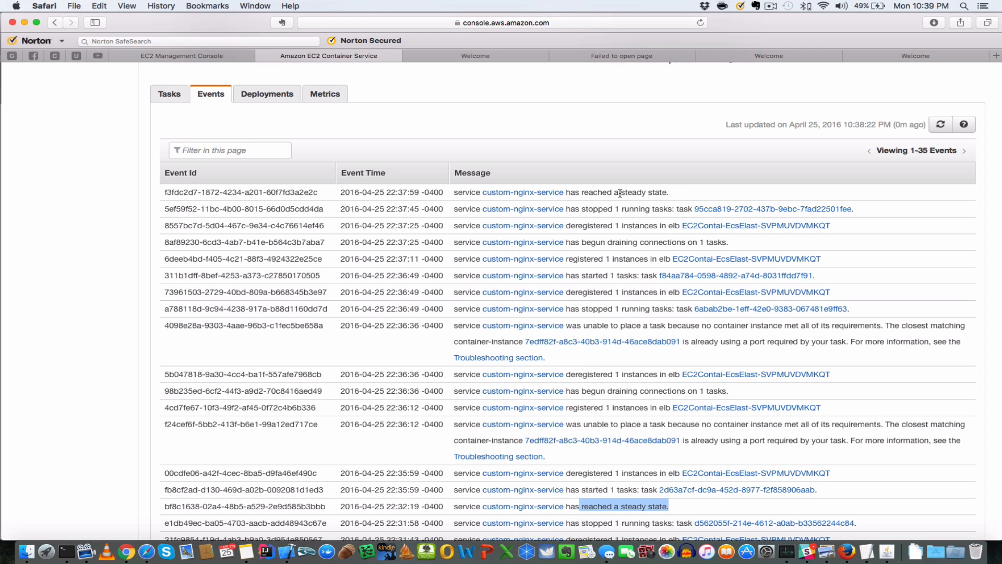
left_click_drag(619, 193, 670, 192)
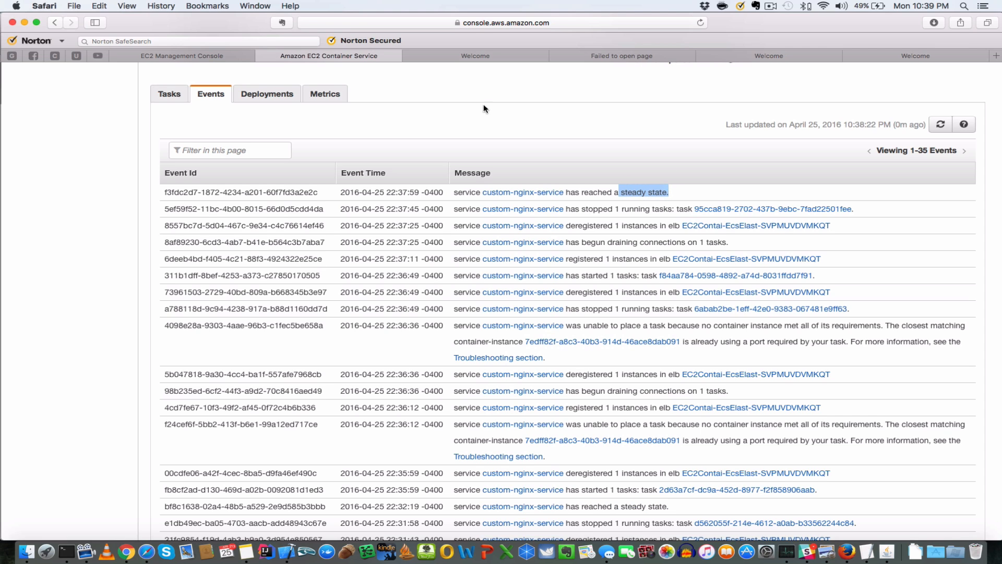
Reload the load balancer's welcome page to verify the NGINX version after the rollback
left_click(470, 56)
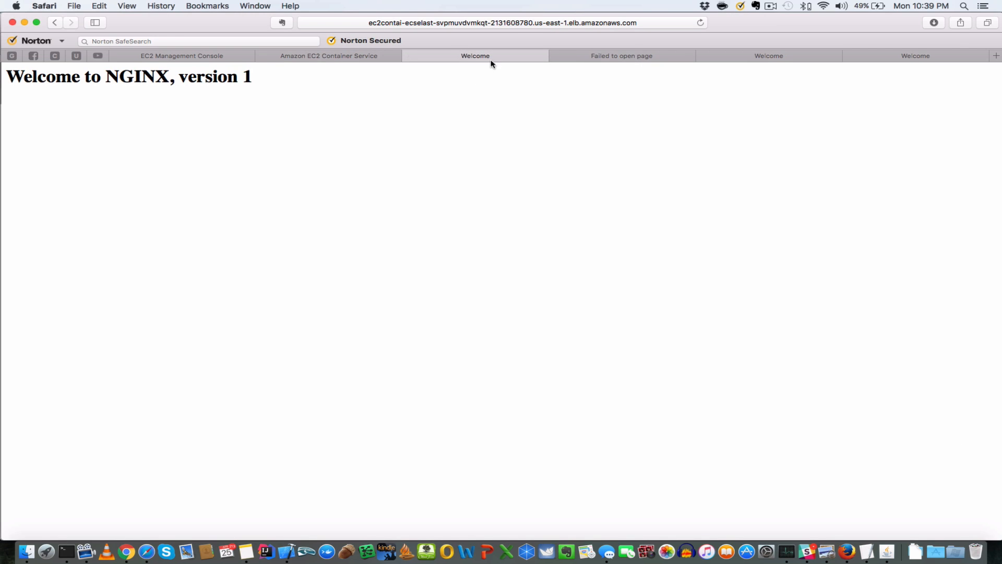
left_click(698, 22)
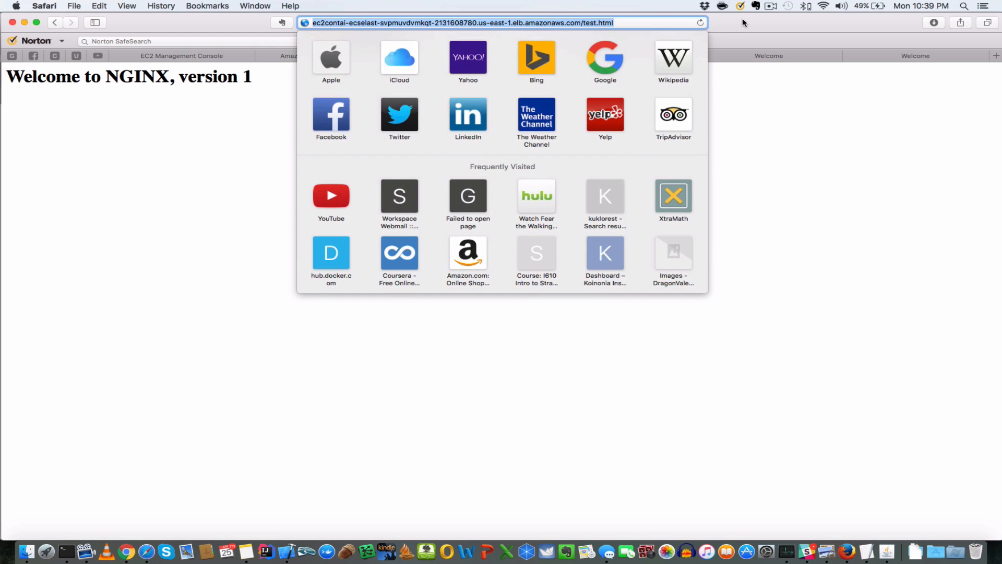
left_click(741, 21)
left_click(701, 23)
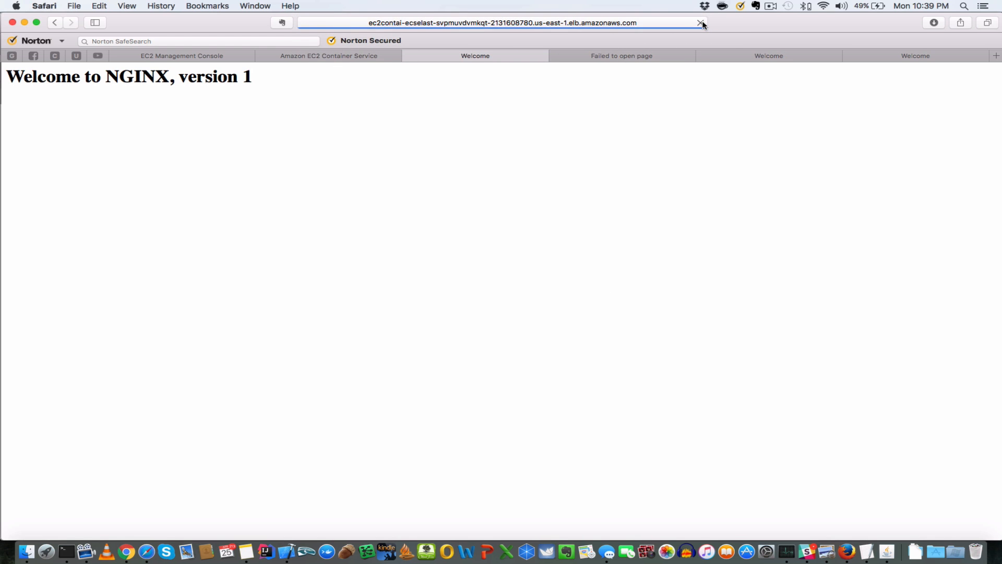
Check the container instance page at 54.173.252.31 and reload the one at 52.207.250.150 after the rollback
left_click(637, 54)
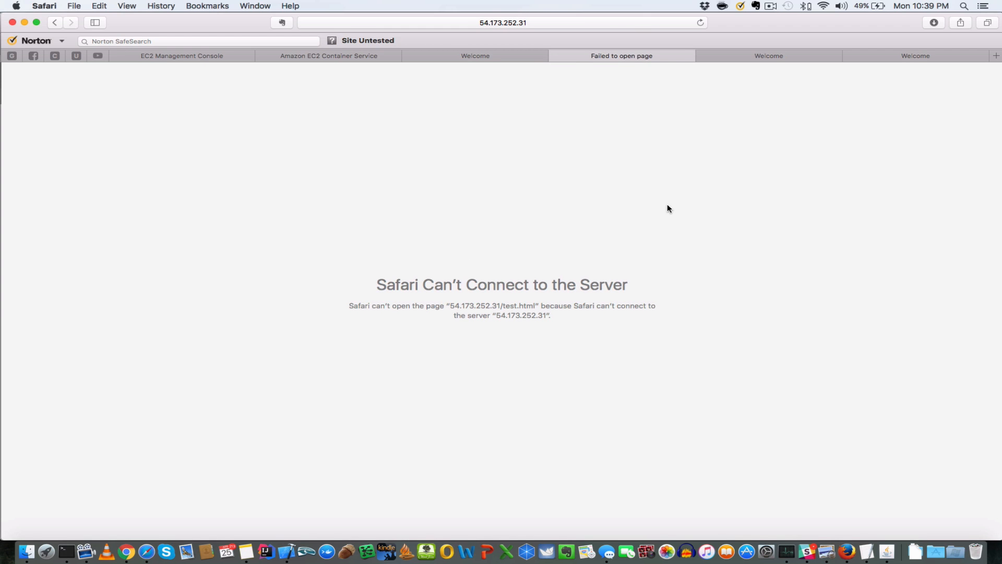
left_click(747, 55)
left_click(701, 22)
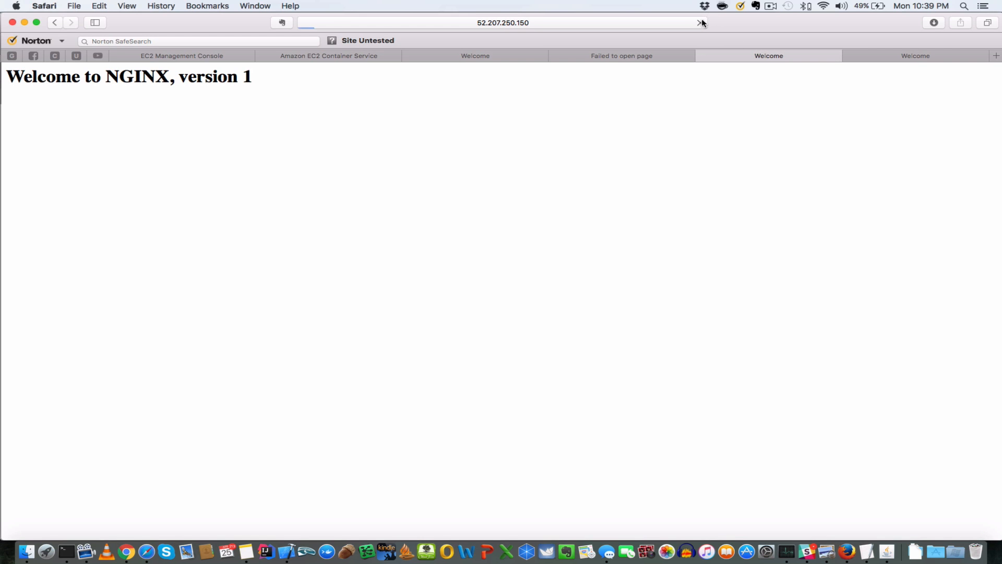
Reload the container instance page at 54.209.46.211 to verify its NGINX version after the rollback
left_click(914, 58)
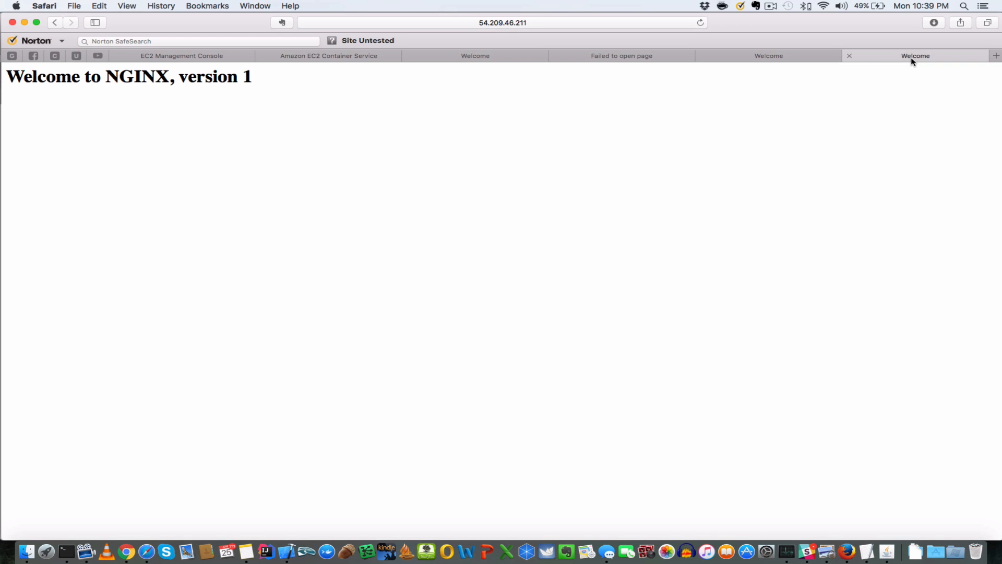
left_click(701, 22)
Return to the ECS console and view the container instances of the default cluster
left_click(333, 57)
scroll(452, 257, "up", 5)
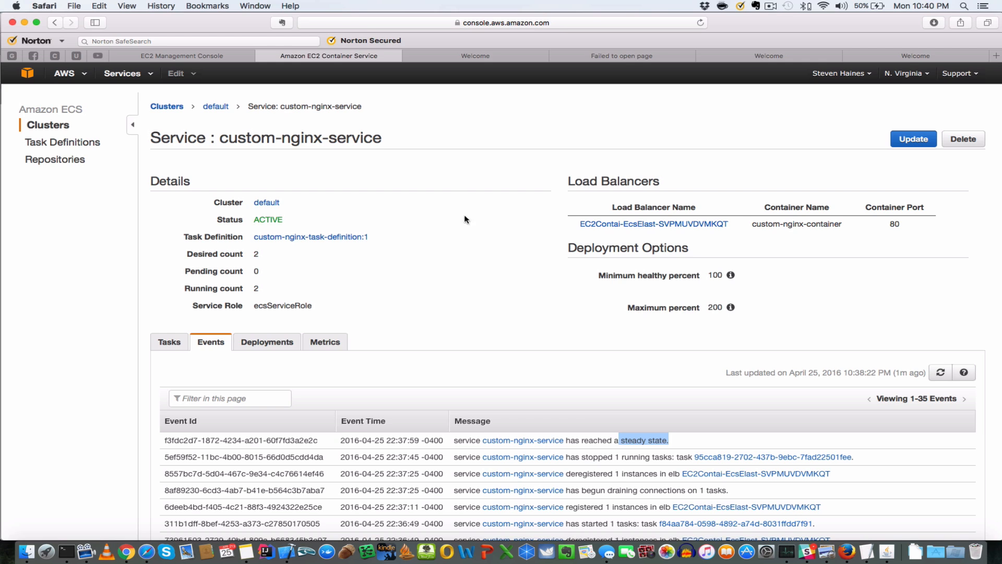
left_click(217, 107)
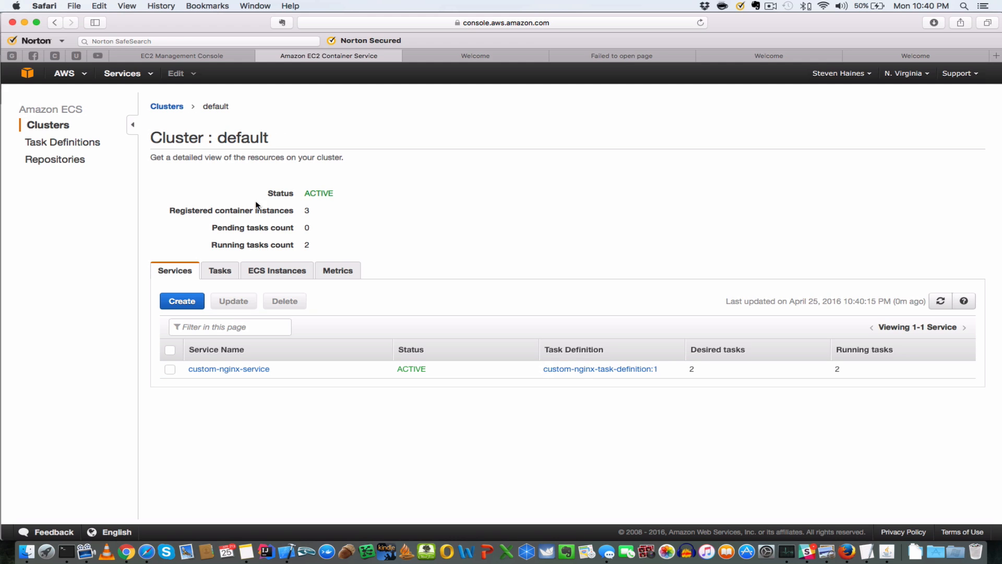
left_click(284, 272)
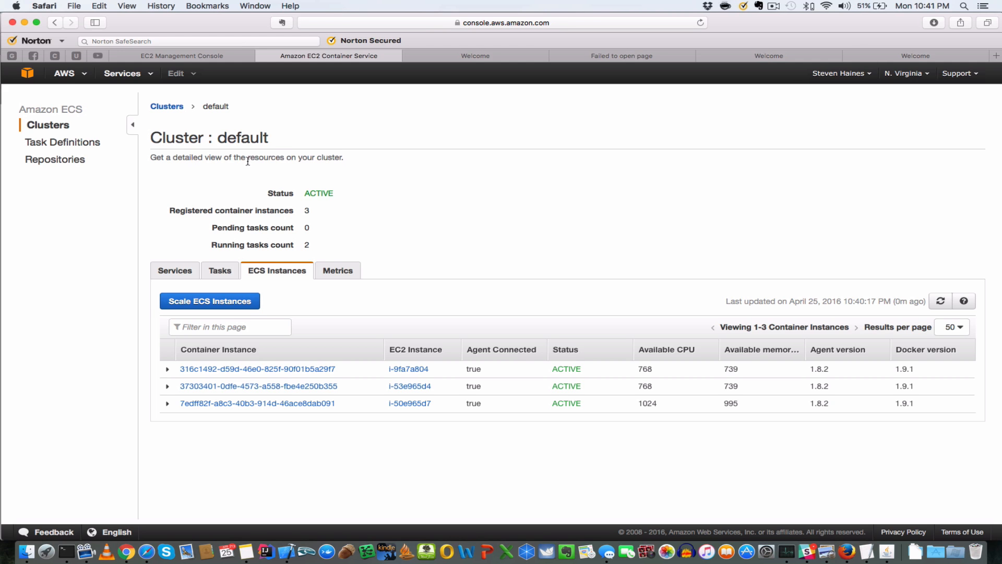
Open custom-nginx-service from the cluster list via the default cluster and review its update settings
left_click(168, 107)
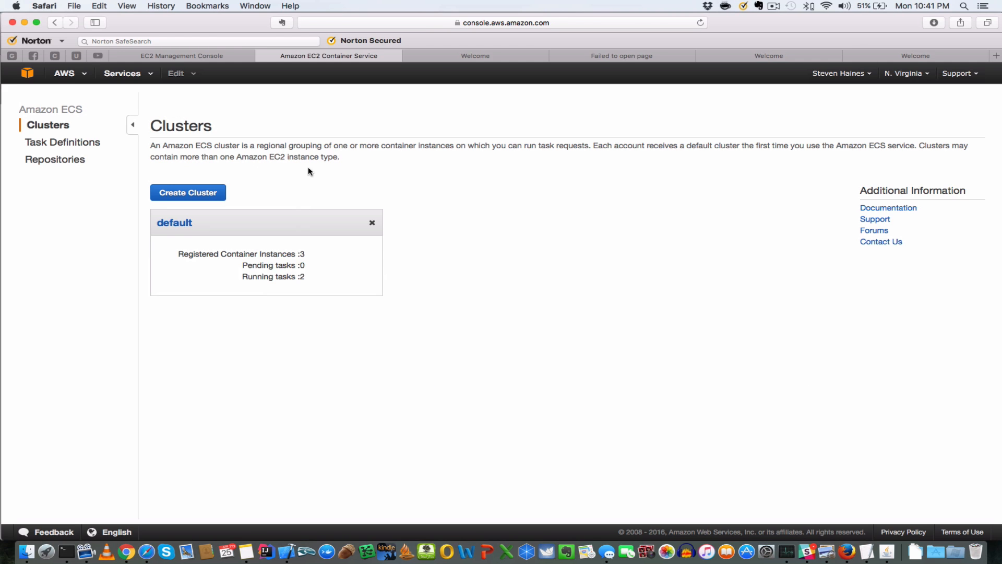
left_click(188, 223)
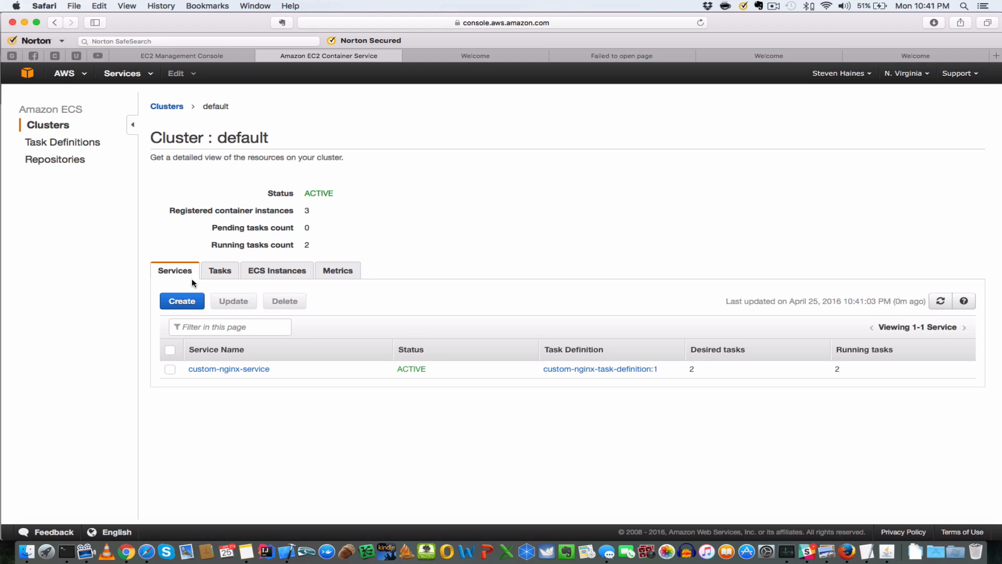
left_click(248, 369)
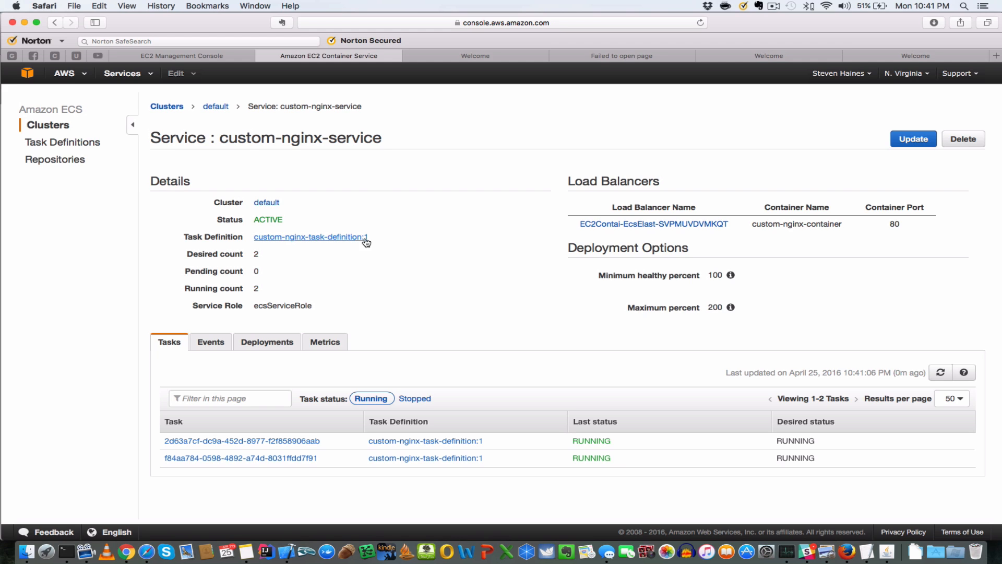
left_click(905, 146)
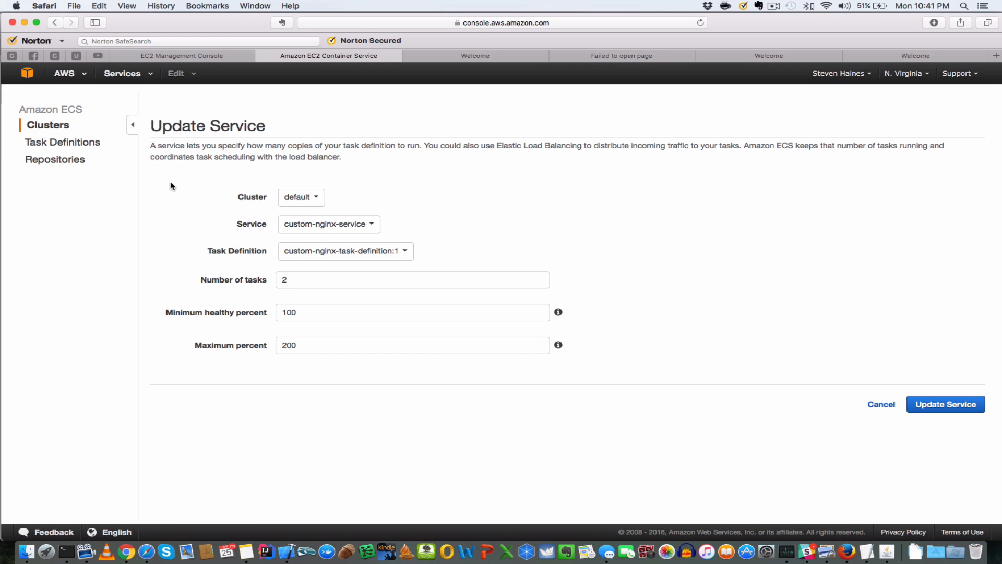
Open revision 1 of custom-nginx-task-definition and highlight the image its container uses
left_click(74, 147)
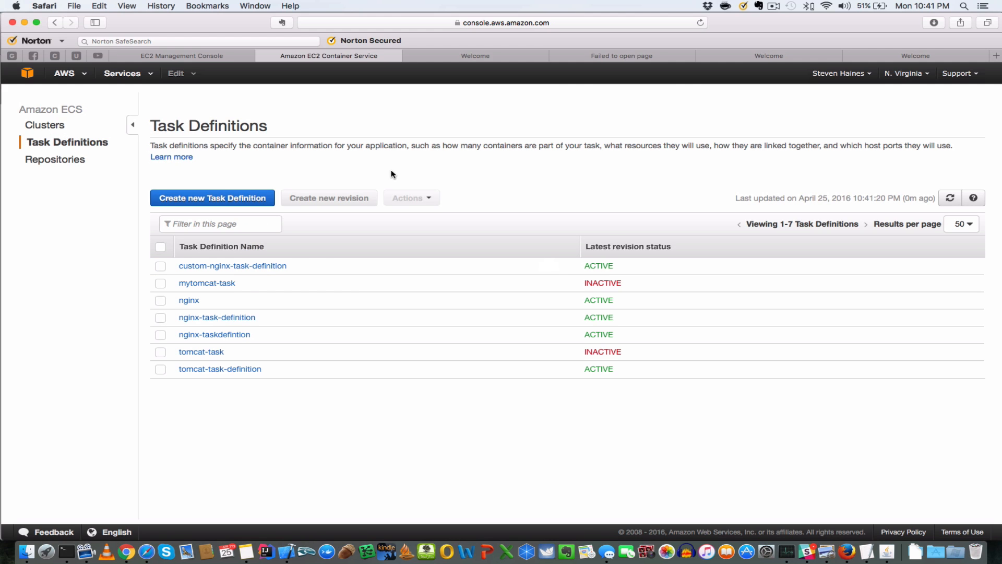
left_click(250, 267)
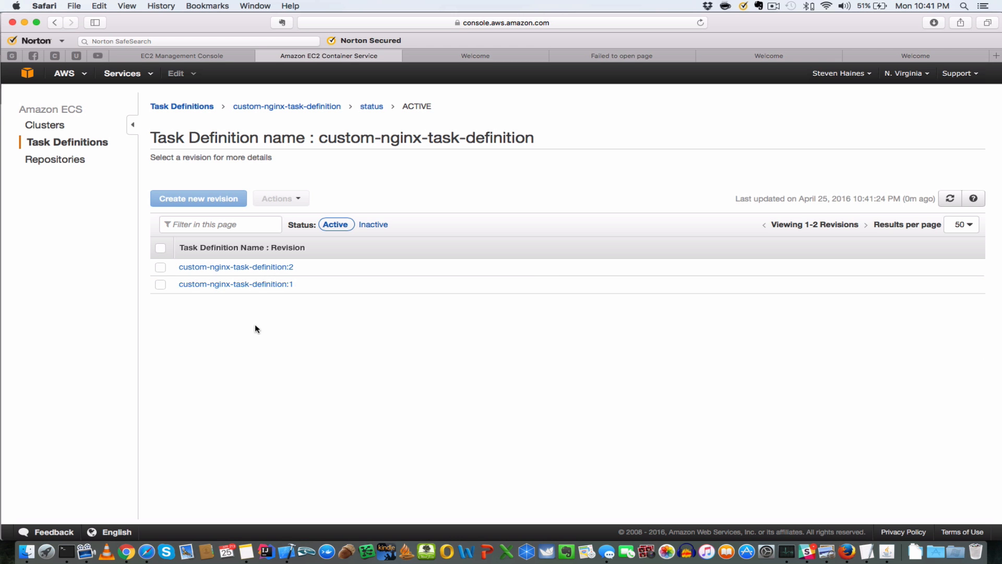
left_click(258, 285)
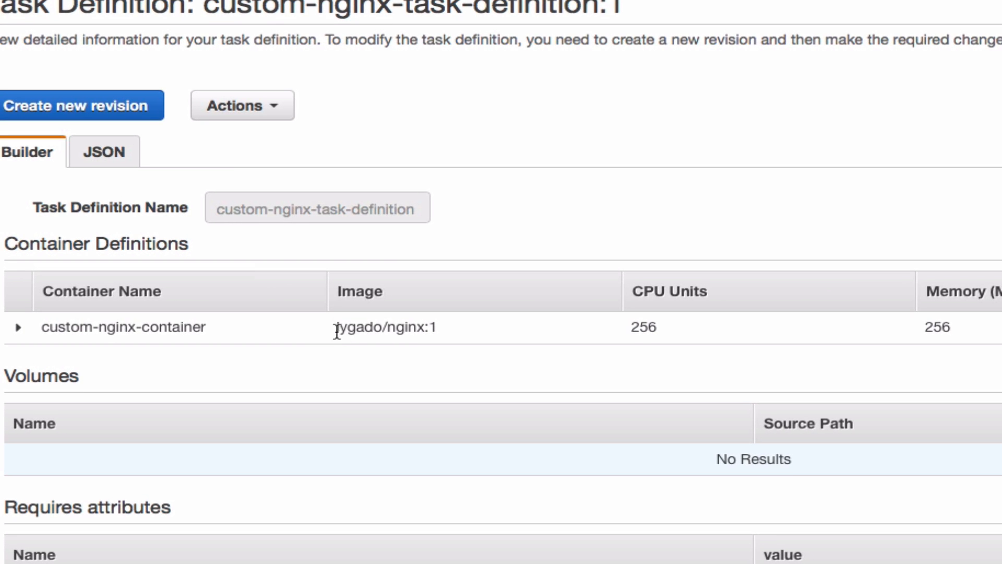
left_click_drag(335, 328, 452, 327)
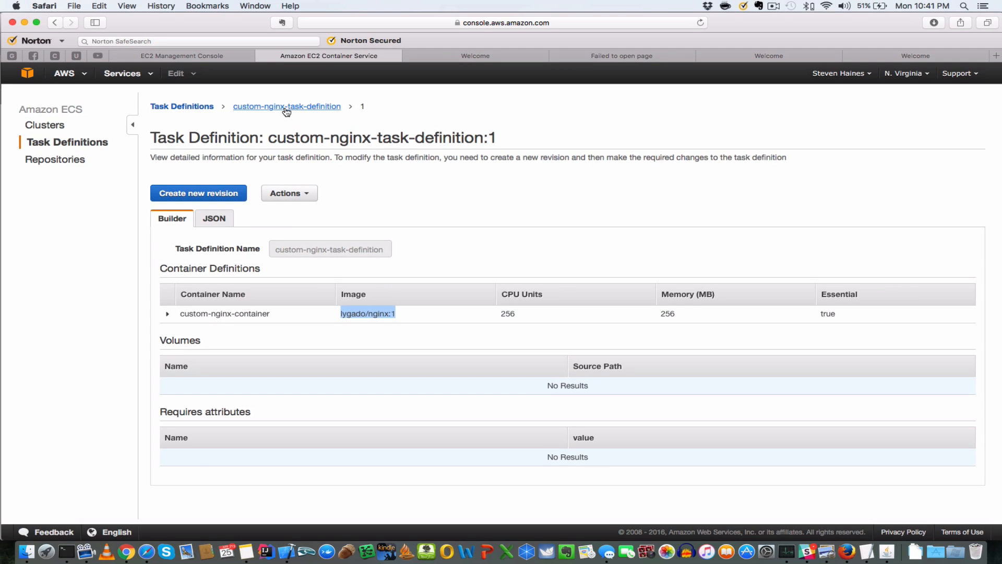
Open revision 2 of custom-nginx-task-definition and highlight its container image for comparison with revision 1
left_click(286, 107)
left_click(282, 267)
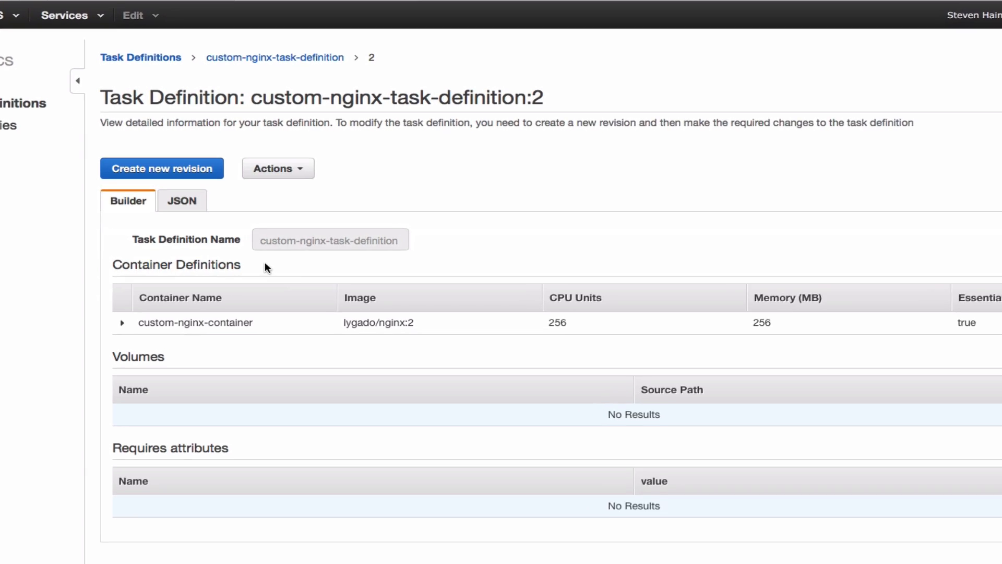
left_click_drag(343, 323, 421, 327)
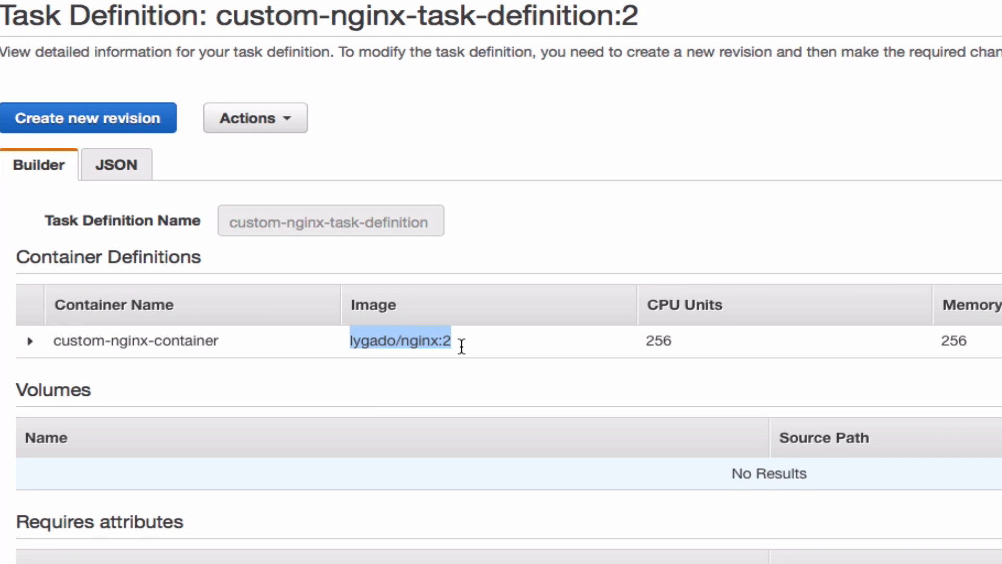